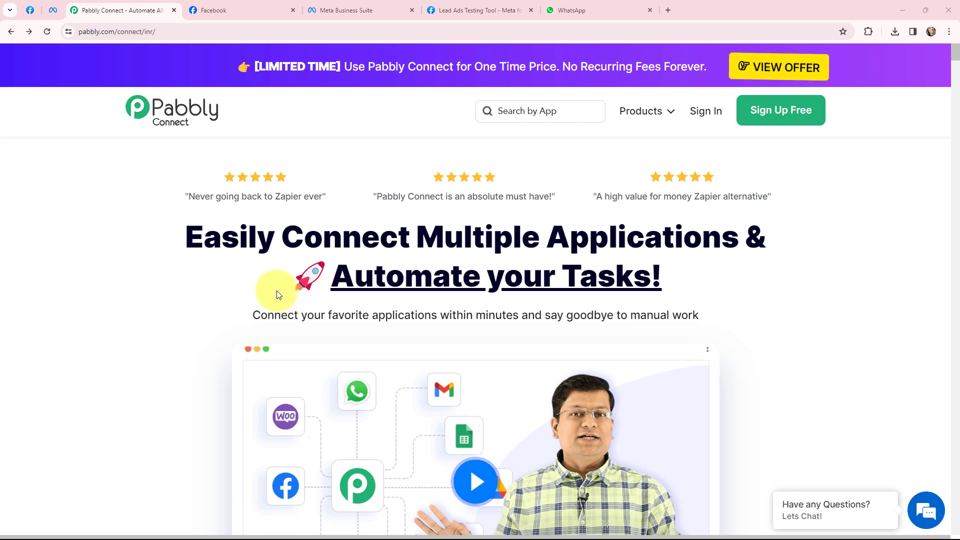
Review the Soulmates Matrimony test lead form and the thank-you message in WhatsApp Web, and return to the Pabbly Connect site.
{"action": "left_click", "coordinate": [451, 11]}
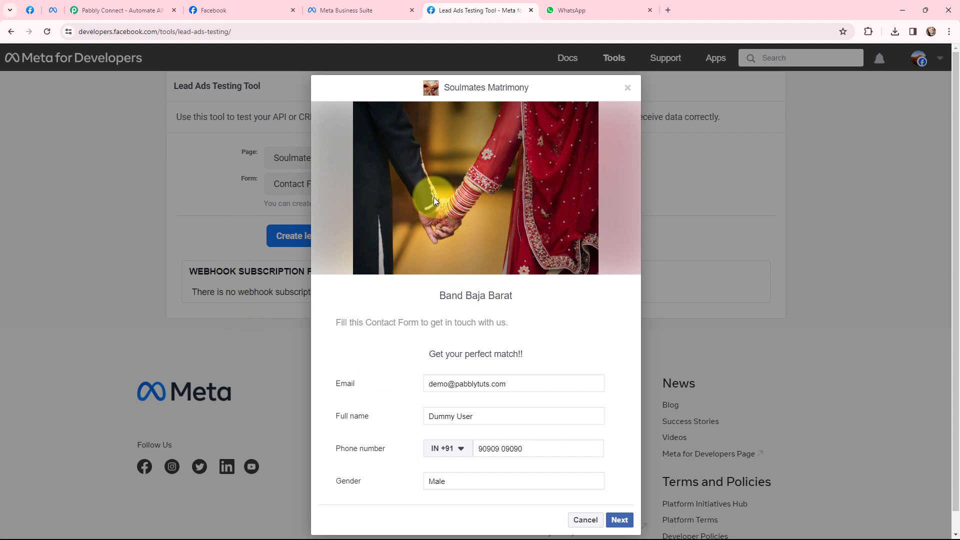
{"action": "left_click", "coordinate": [550, 10]}
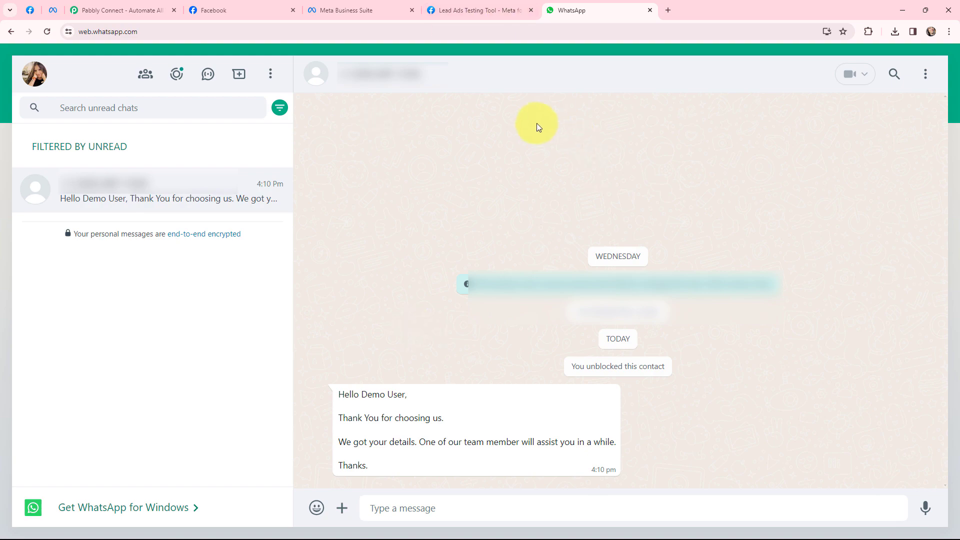
{"action": "left_click", "coordinate": [134, 10]}
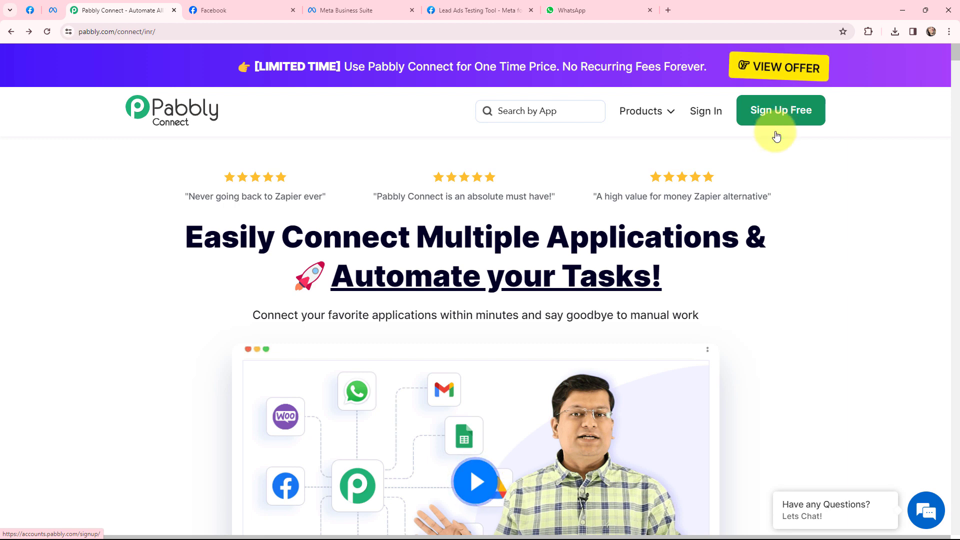
Sign in to Pabbly Connect and create the workflow "Send WhatsApp Messages to Facebook Leads for Matrimony Business" in the Facebook Lead Ads folder.
{"action": "left_click", "coordinate": [707, 117]}
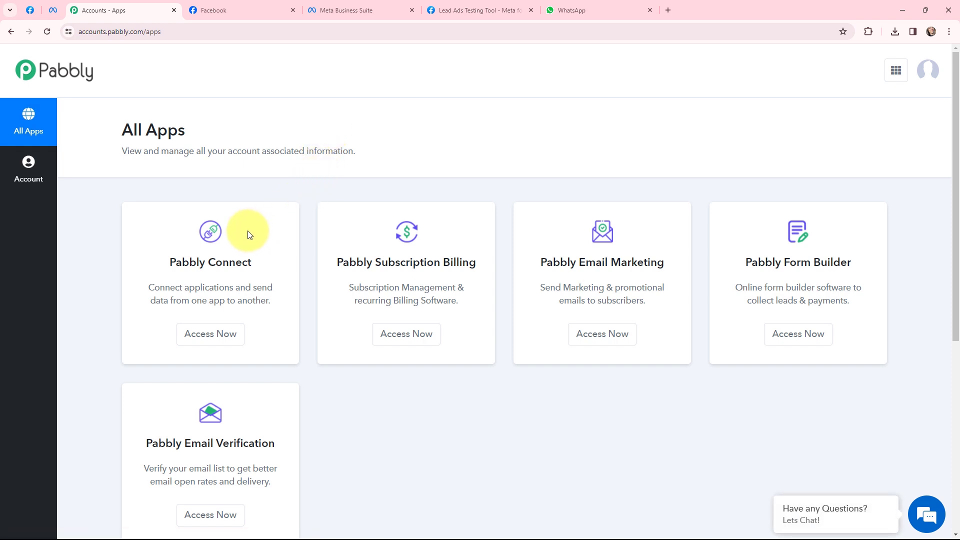
{"action": "left_click", "coordinate": [206, 335]}
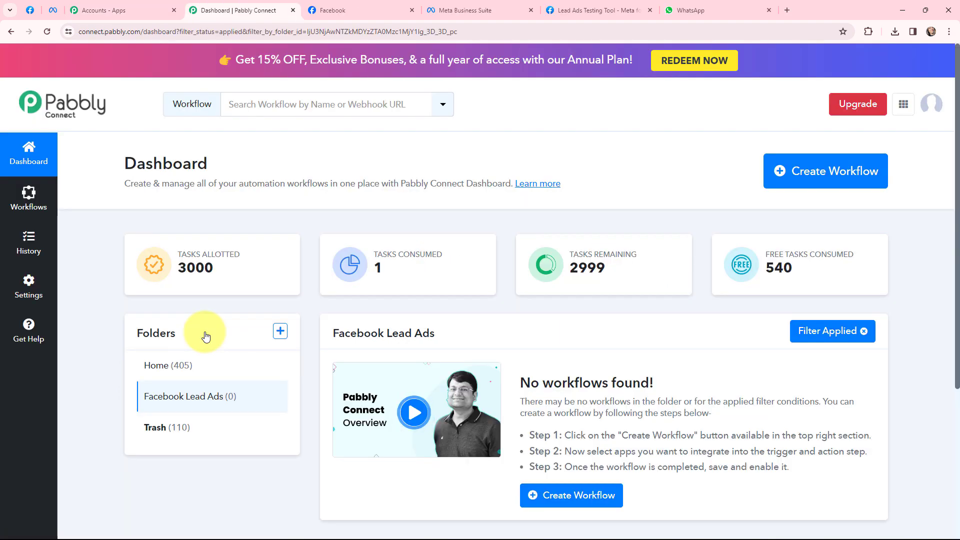
{"action": "left_click", "coordinate": [794, 174]}
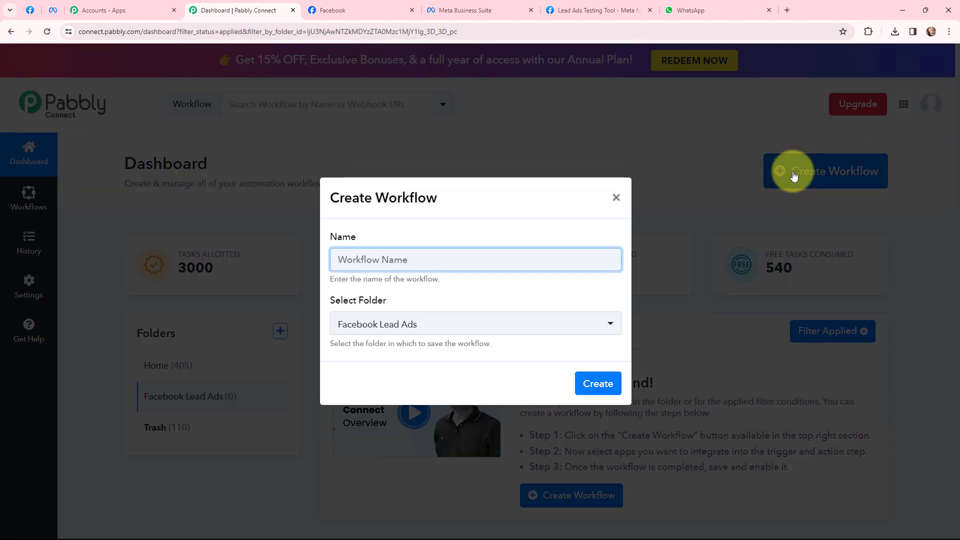
{"action": "type", "text": "WhatsApp Messages to Facebook Leads for Matrimony Business"}
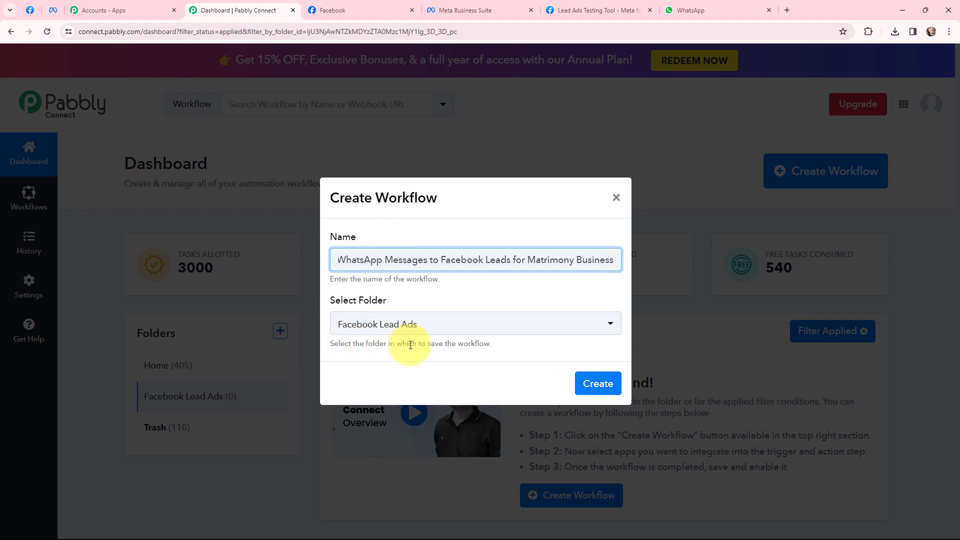
{"action": "left_click", "coordinate": [600, 383]}
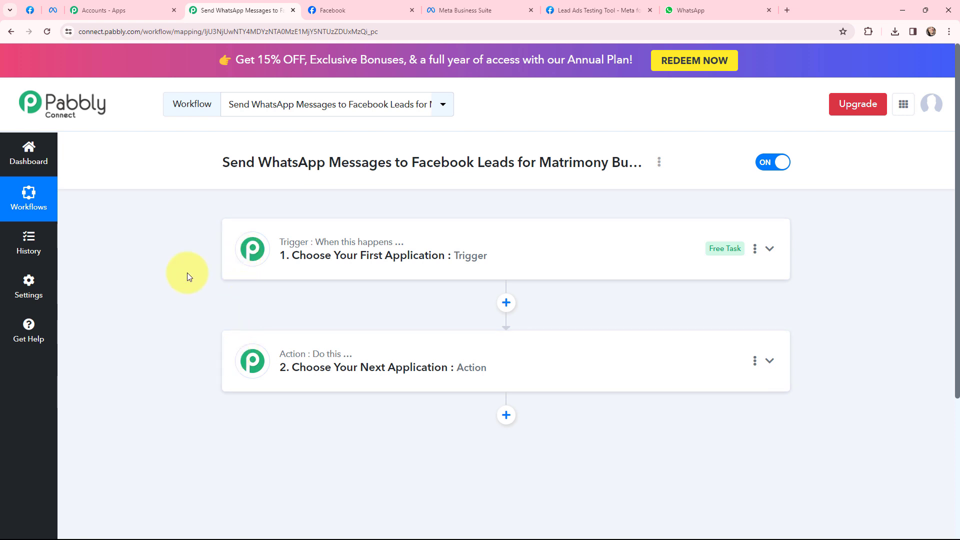
Check the sample message in WhatsApp Web, and set the workflow's trigger to Facebook Lead Ads with the New Lead (Instant) event.
{"action": "left_click", "coordinate": [672, 10]}
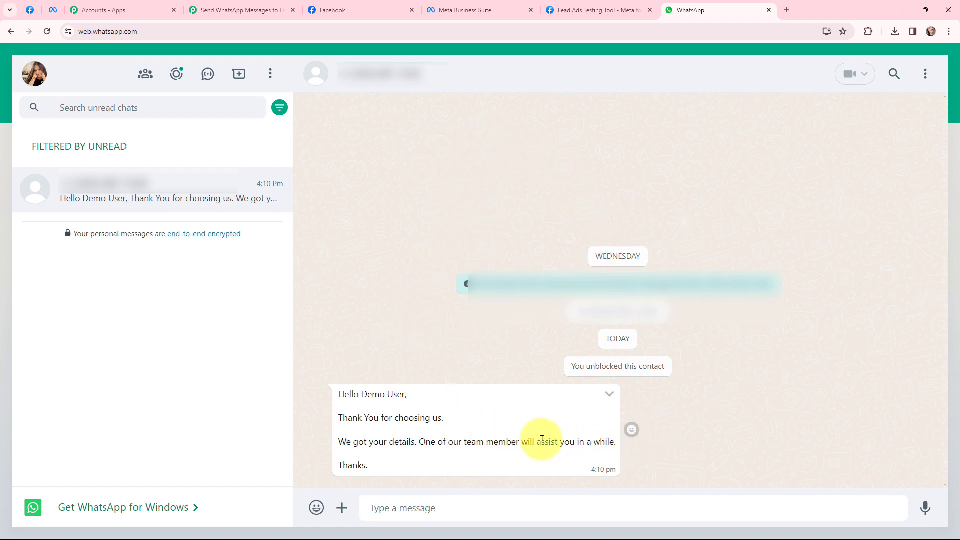
{"action": "left_click", "coordinate": [280, 8]}
{"action": "left_click", "coordinate": [332, 254]}
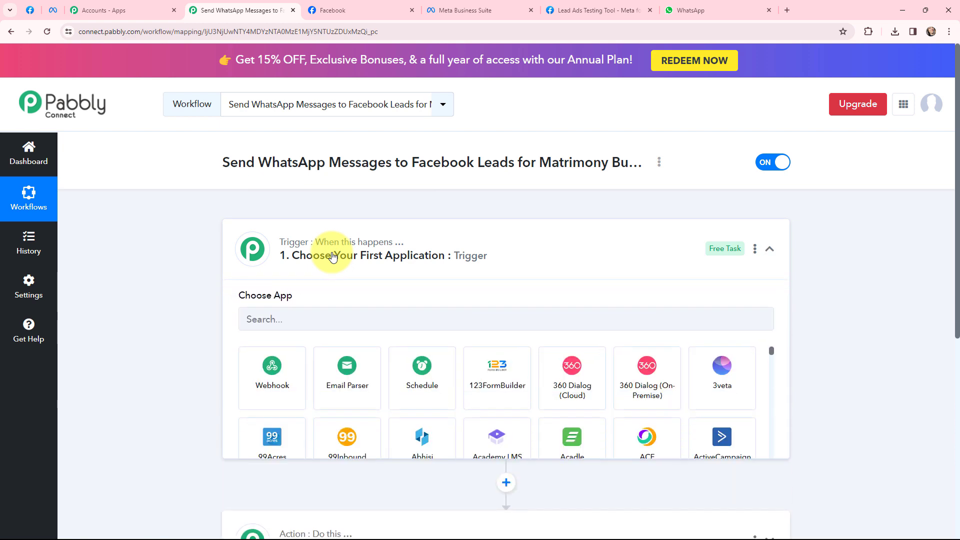
{"action": "left_click", "coordinate": [475, 319]}
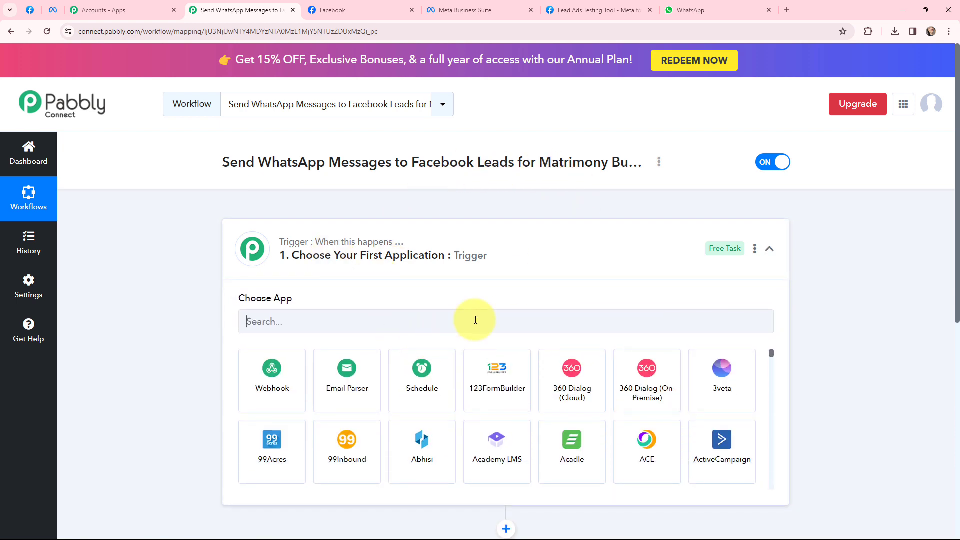
{"action": "type", "text": "facebook"}
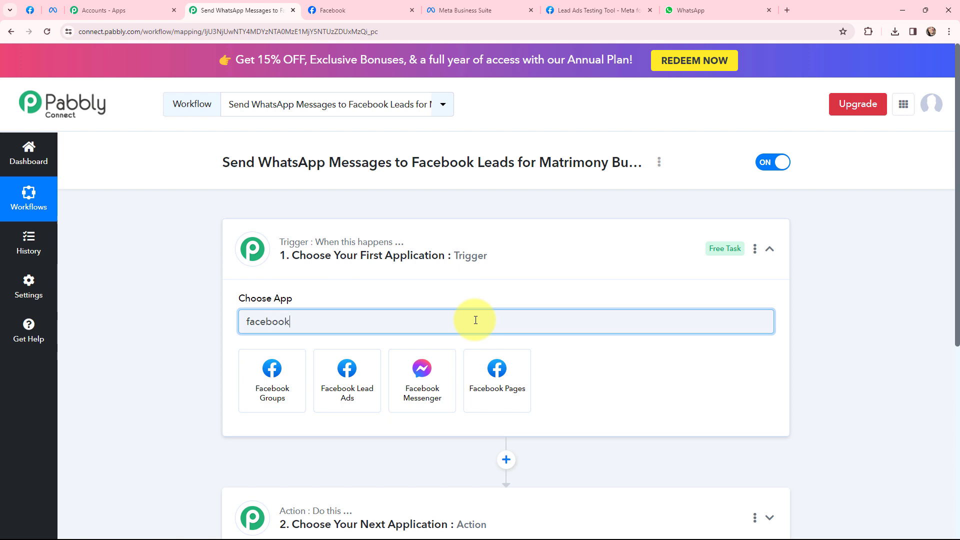
{"action": "left_click", "coordinate": [337, 357]}
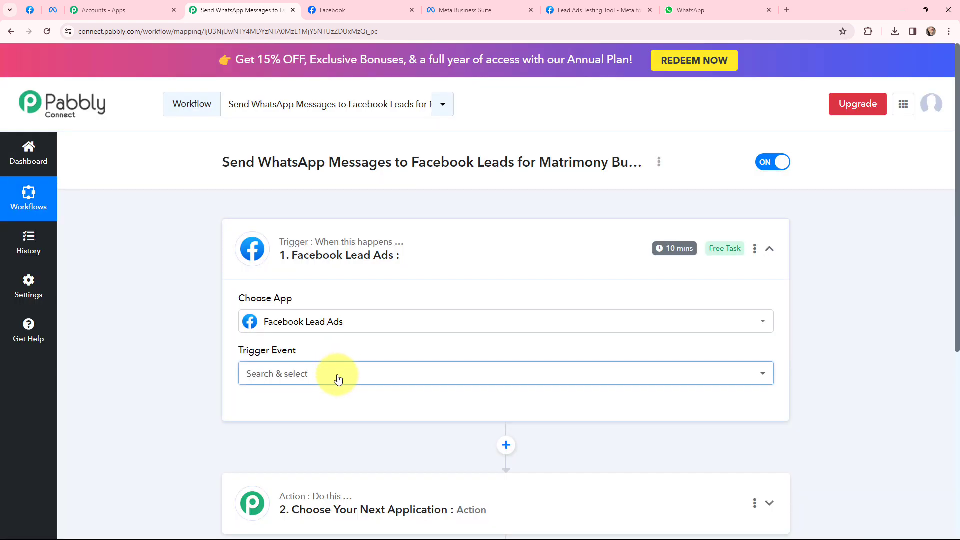
{"action": "left_click", "coordinate": [338, 378]}
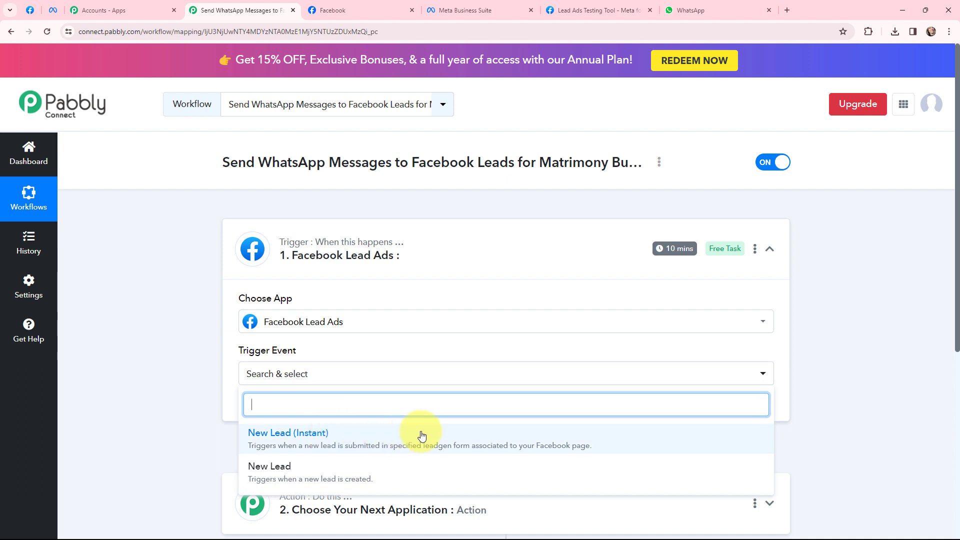
{"action": "left_click", "coordinate": [600, 437]}
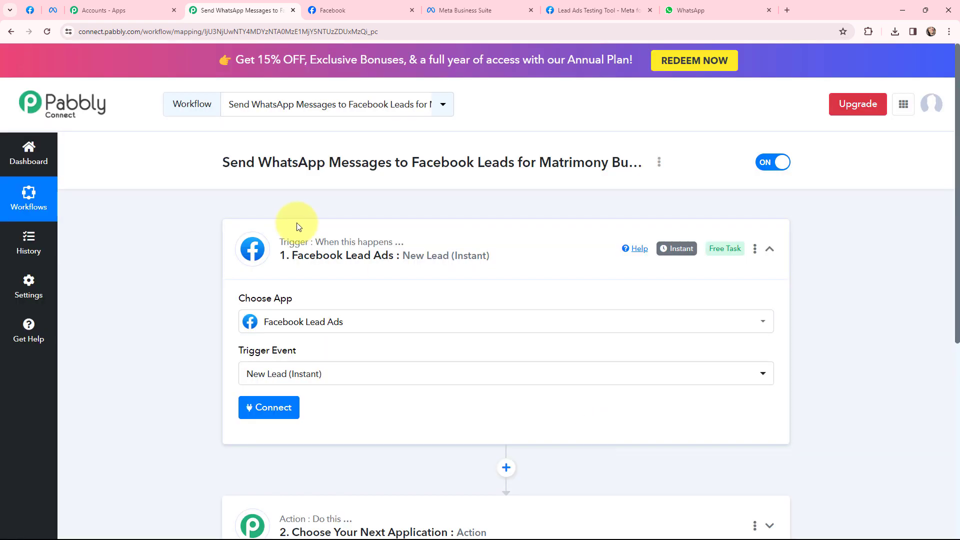
{"action": "left_click", "coordinate": [247, 226]}
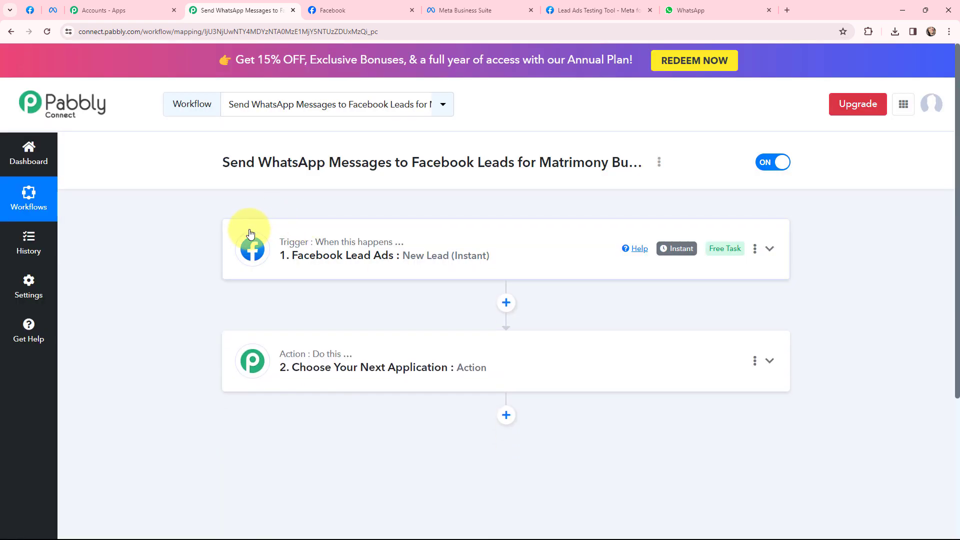
Set the workflow's action to WhatsApp Cloud API with the Send Template Message event.
{"action": "left_click", "coordinate": [248, 356]}
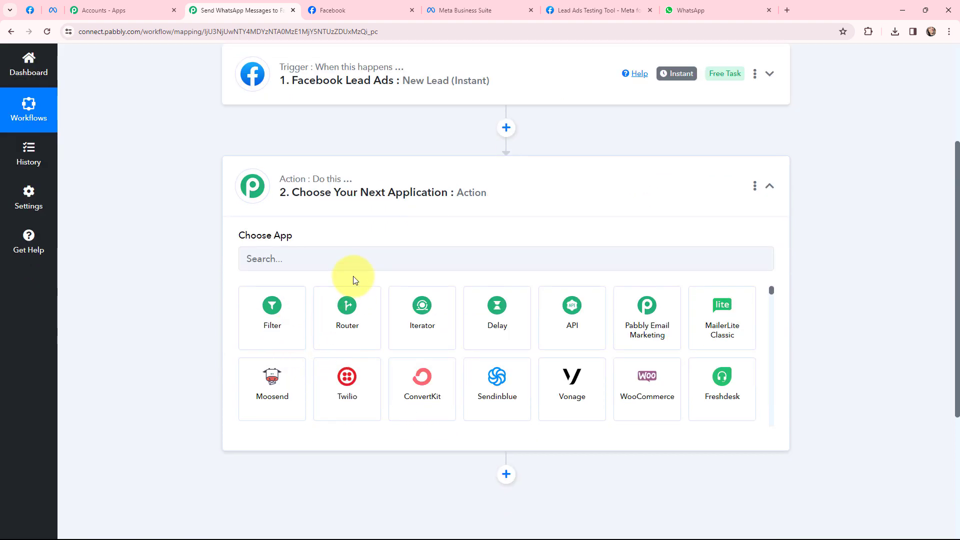
{"action": "left_click", "coordinate": [362, 258]}
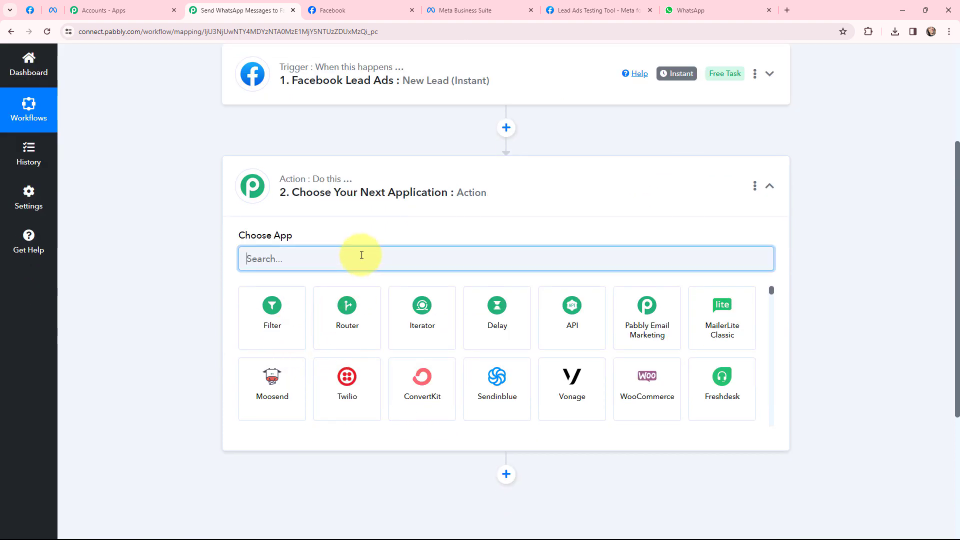
{"action": "type", "text": "whatsa"}
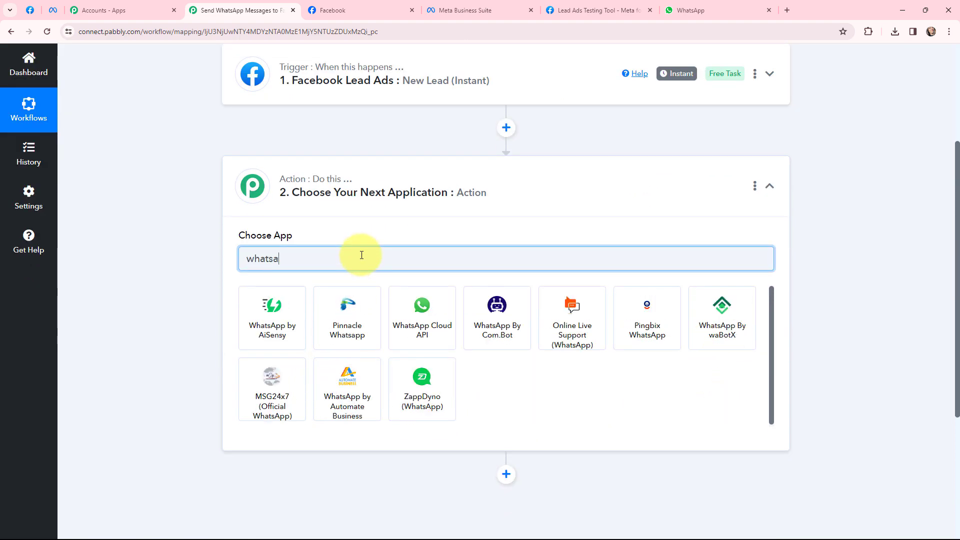
{"action": "left_click", "coordinate": [430, 314]}
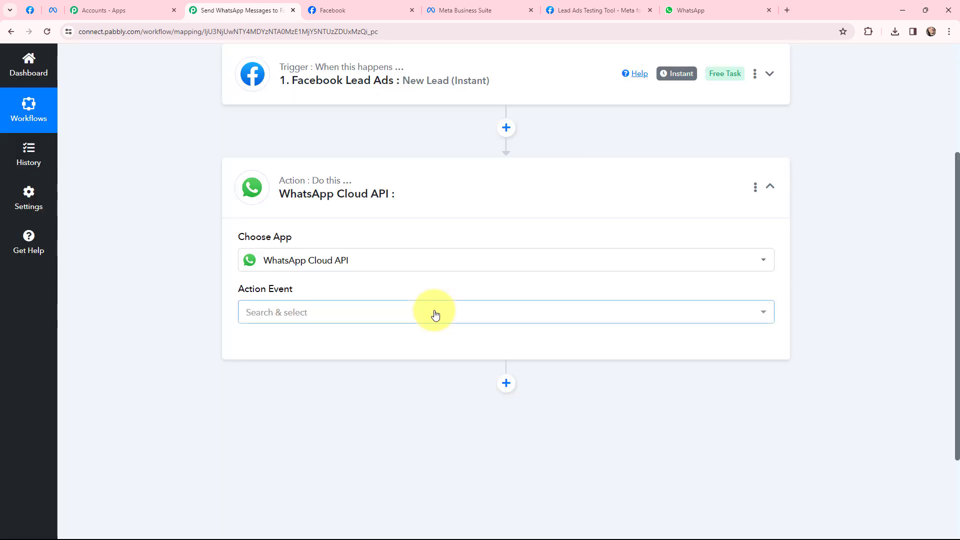
{"action": "left_click", "coordinate": [406, 315]}
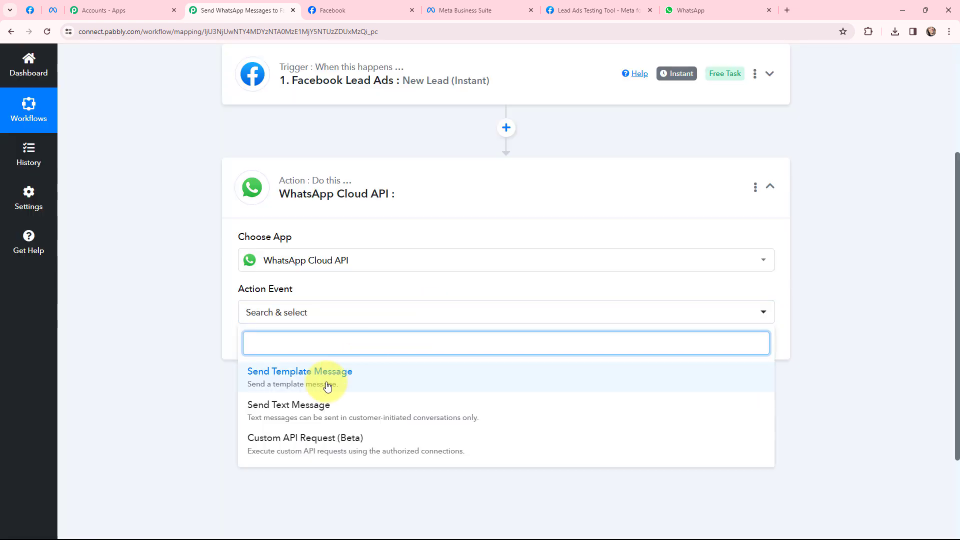
{"action": "left_click", "coordinate": [325, 377]}
{"action": "left_click", "coordinate": [243, 183]}
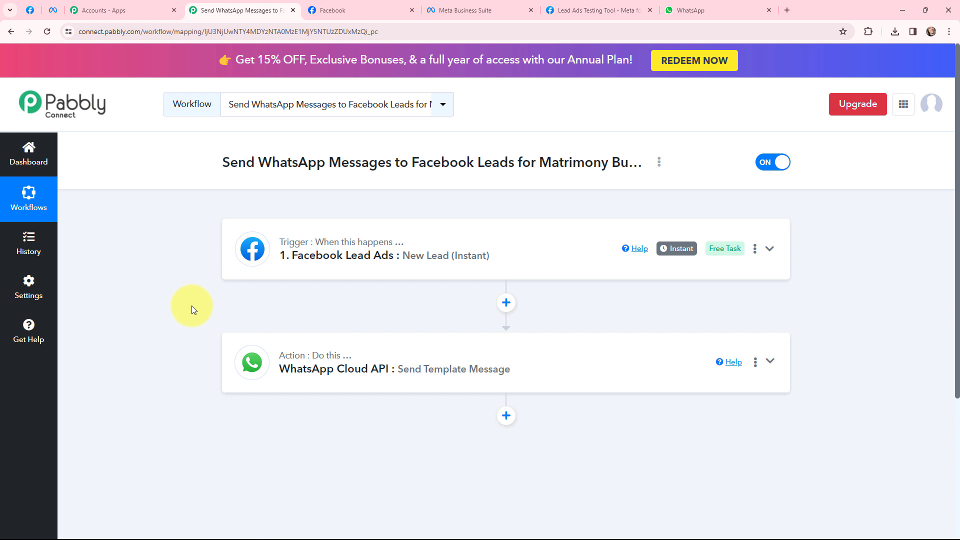
Look again at the message in WhatsApp Web, and link the Facebook Lead Ads trigger to its account through a new connection.
{"action": "left_click", "coordinate": [711, 9]}
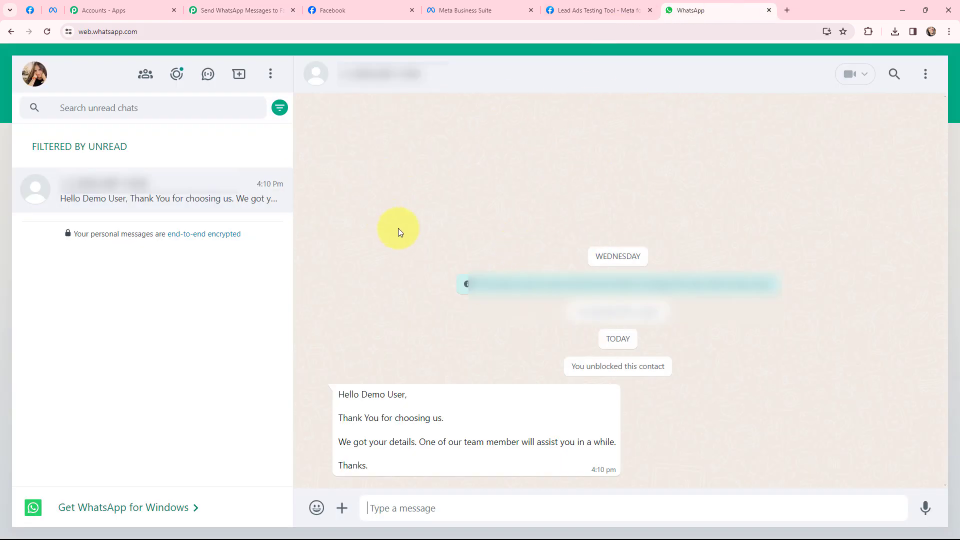
{"action": "left_click", "coordinate": [225, 10]}
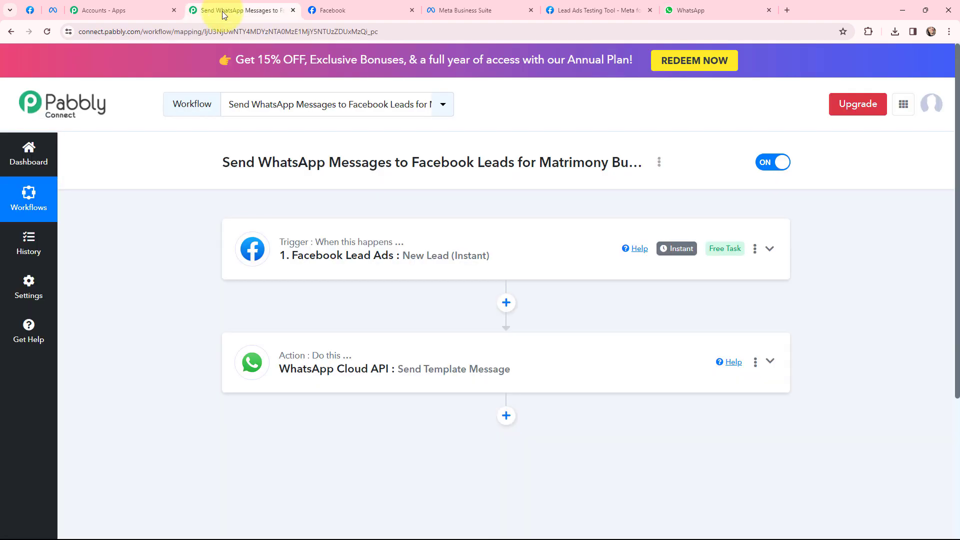
{"action": "left_click", "coordinate": [234, 244]}
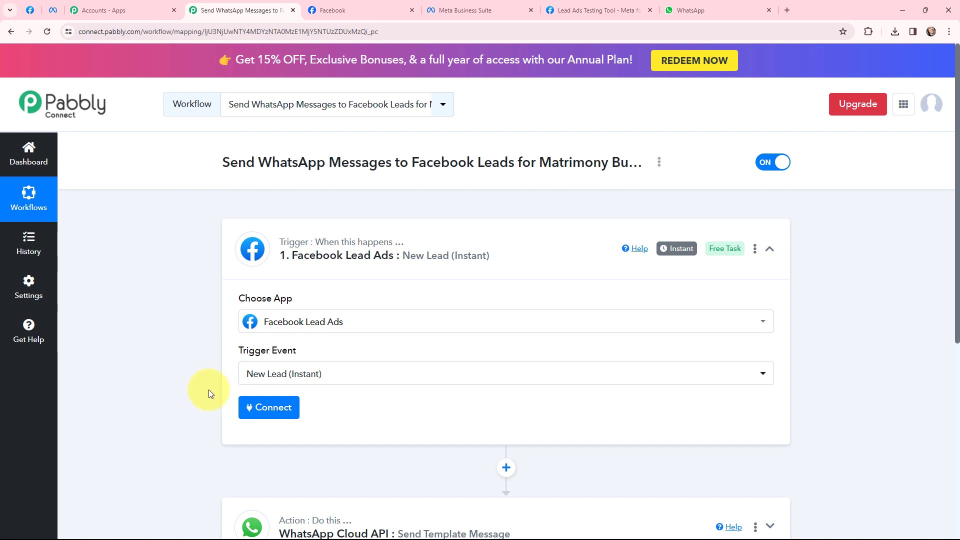
{"action": "left_click", "coordinate": [262, 413]}
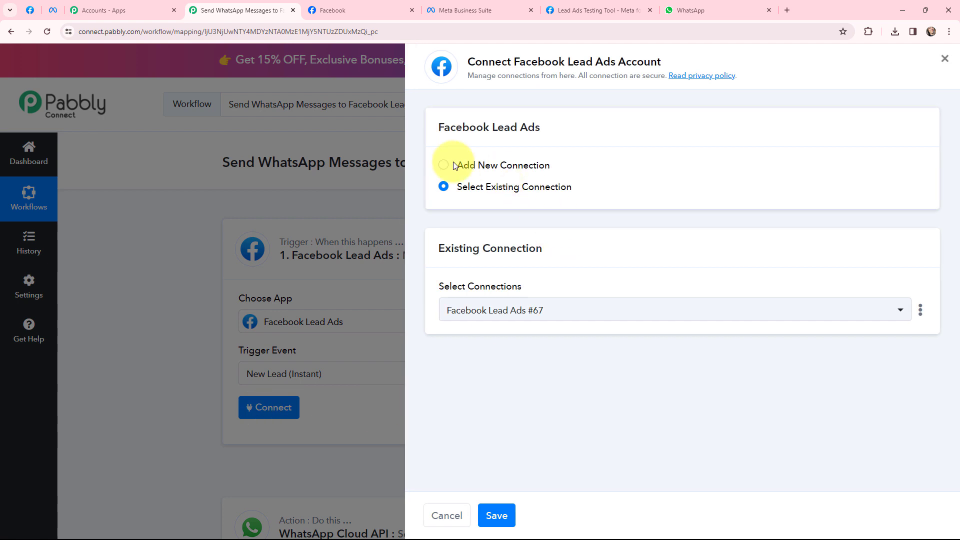
{"action": "left_click", "coordinate": [454, 165]}
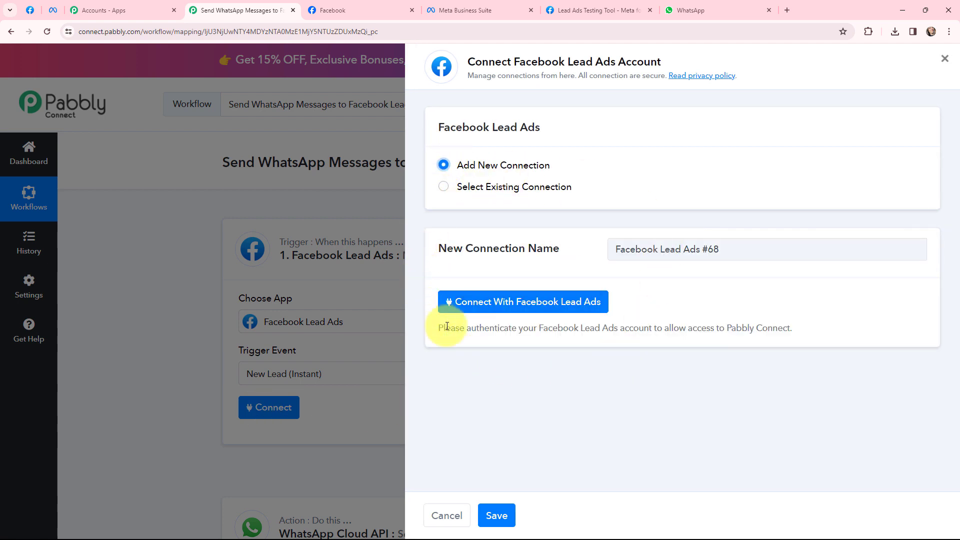
{"action": "left_click", "coordinate": [496, 302]}
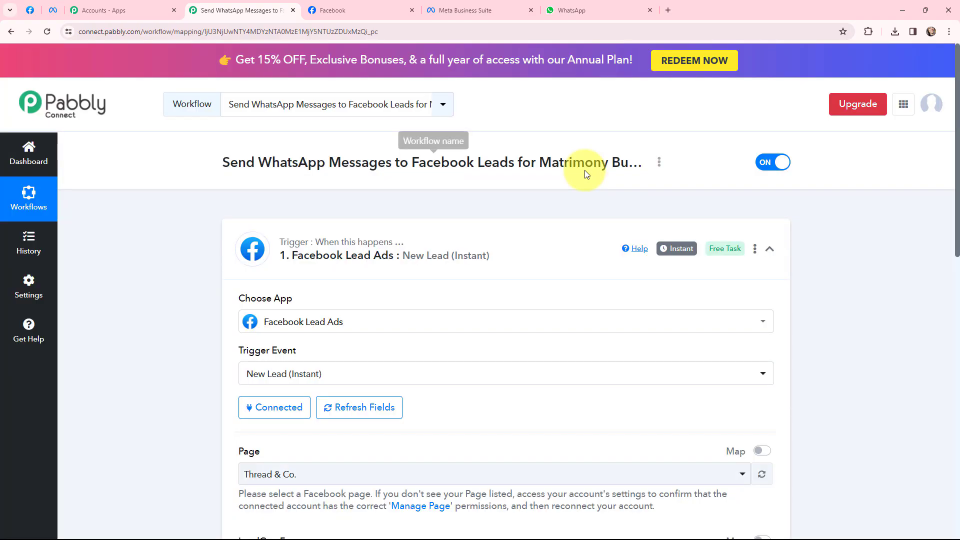
Check the matrimony business page on Facebook, and set the Pabbly Connect trigger's Page to Soulmates Matrimony.
{"action": "scroll", "coordinate": [585, 173], "scroll_direction": "down", "scroll_amount": 1}
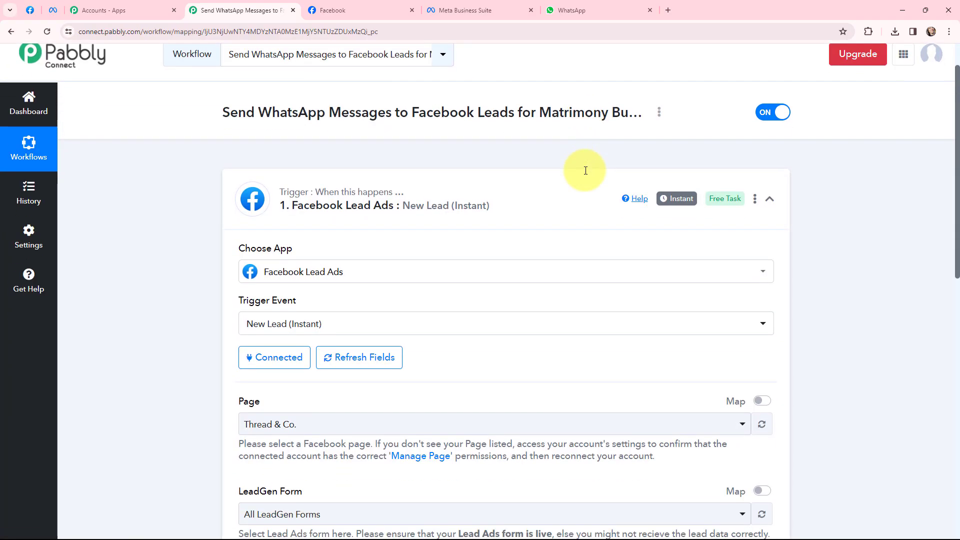
{"action": "scroll", "coordinate": [210, 153], "scroll_direction": "down", "scroll_amount": 2}
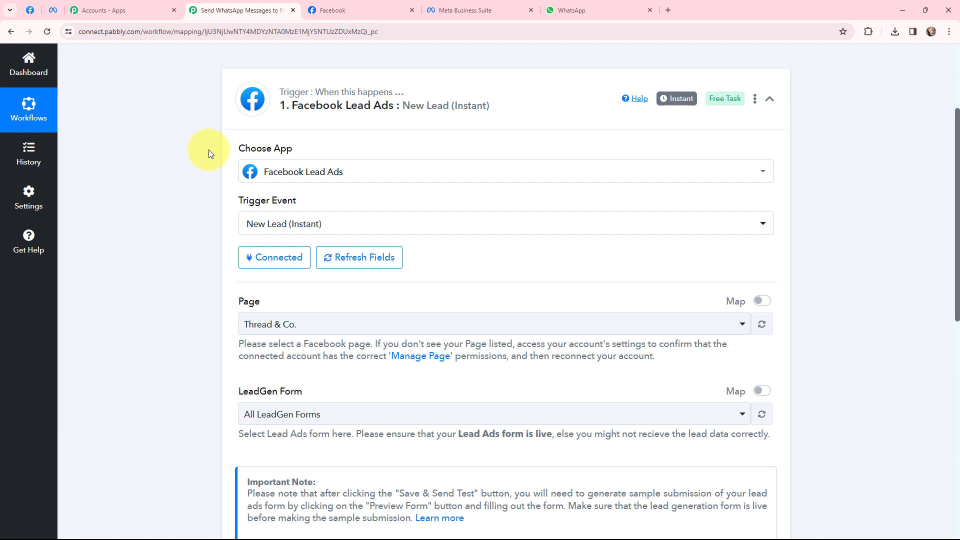
{"action": "scroll", "coordinate": [209, 150], "scroll_direction": "down", "scroll_amount": 1}
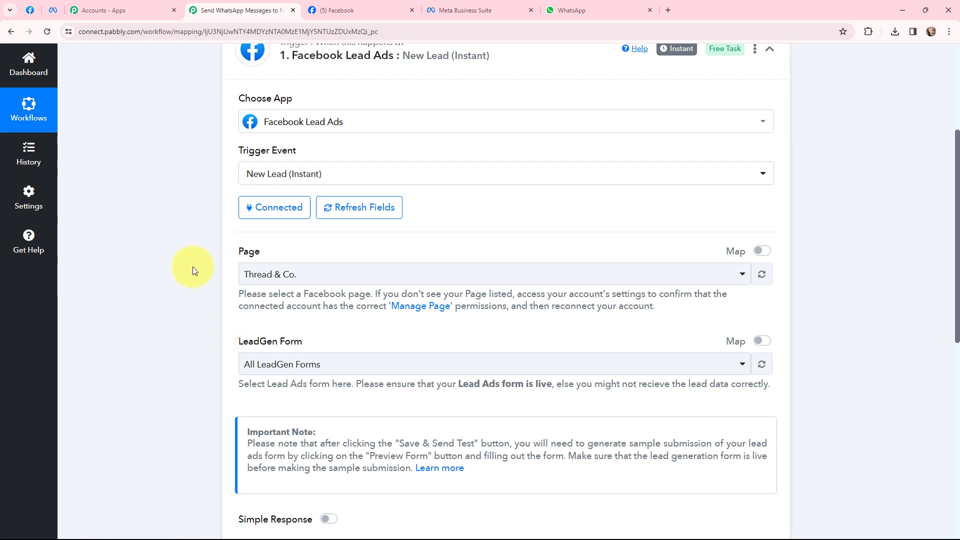
{"action": "left_click", "coordinate": [333, 10]}
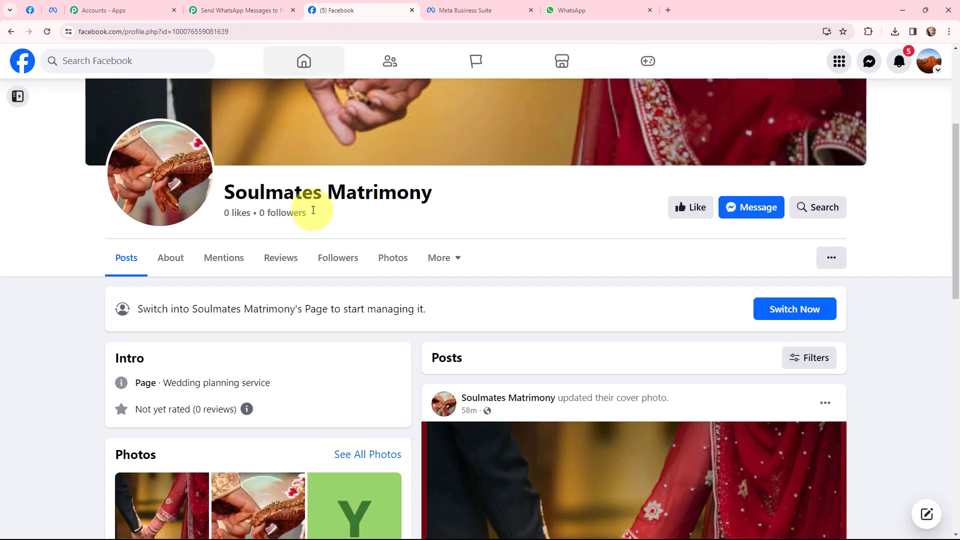
{"action": "scroll", "coordinate": [432, 256], "scroll_direction": "up", "scroll_amount": 4}
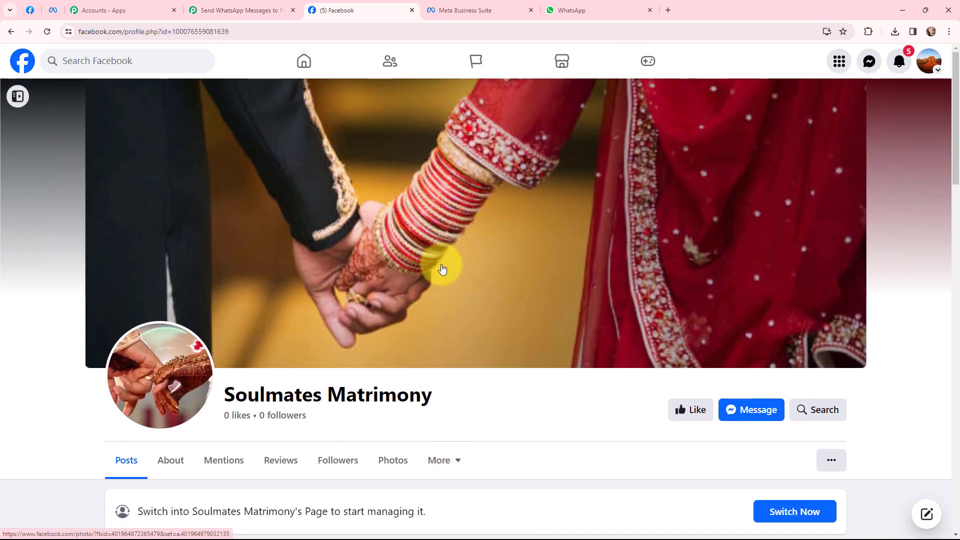
{"action": "left_click", "coordinate": [220, 10]}
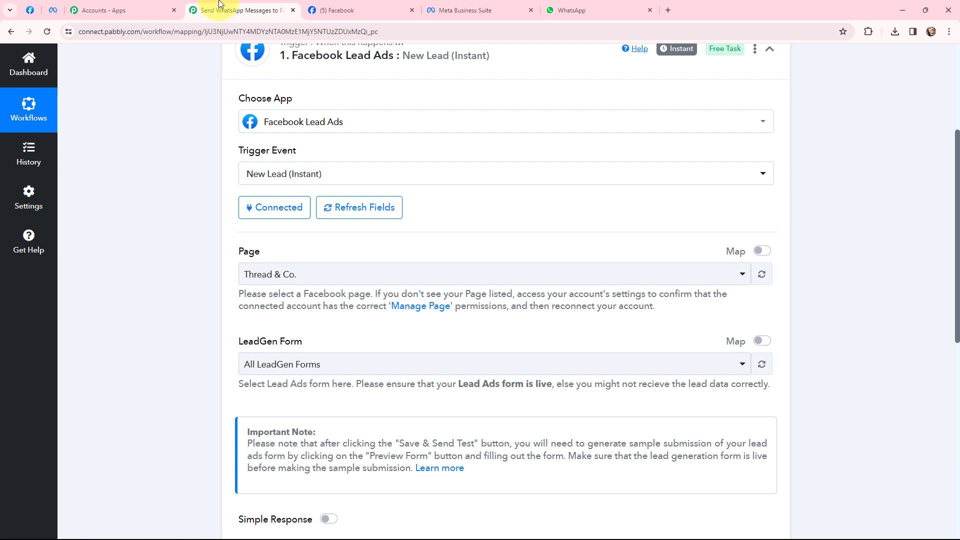
{"action": "left_click", "coordinate": [309, 280]}
{"action": "type", "text": "soulma"}
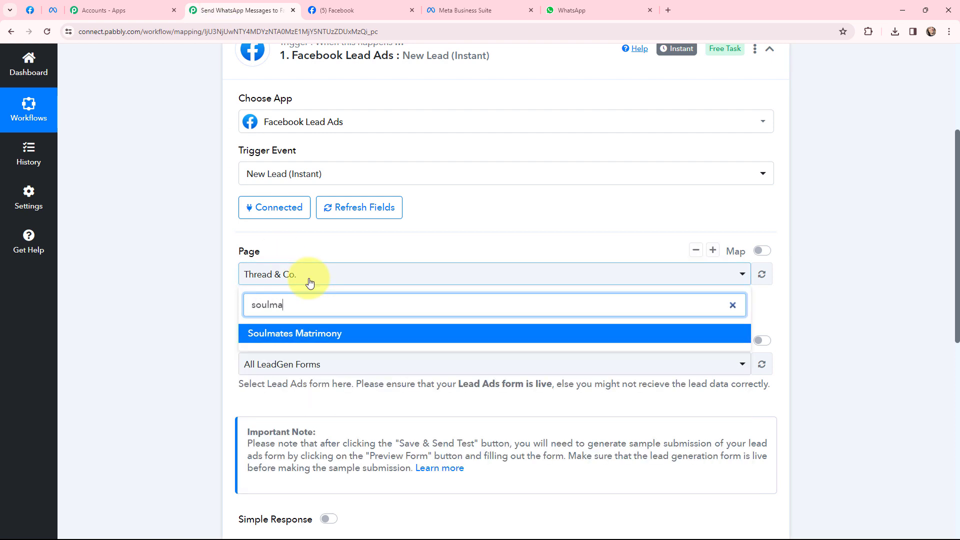
{"action": "left_click", "coordinate": [305, 335]}
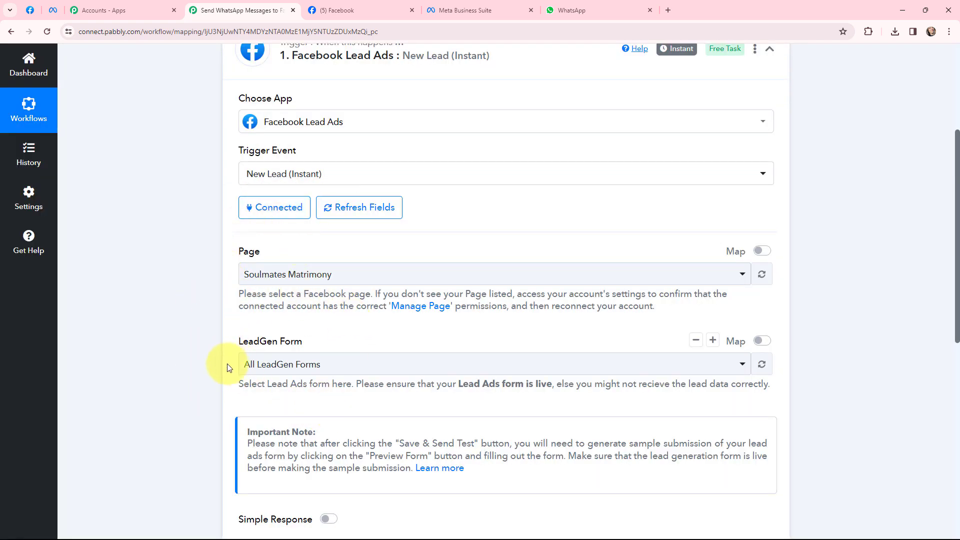
Switch to Meta Business Suite and look through the preview pages of the lead form "Contact Form- Soulmates Matrimony".
{"action": "left_click", "coordinate": [456, 6]}
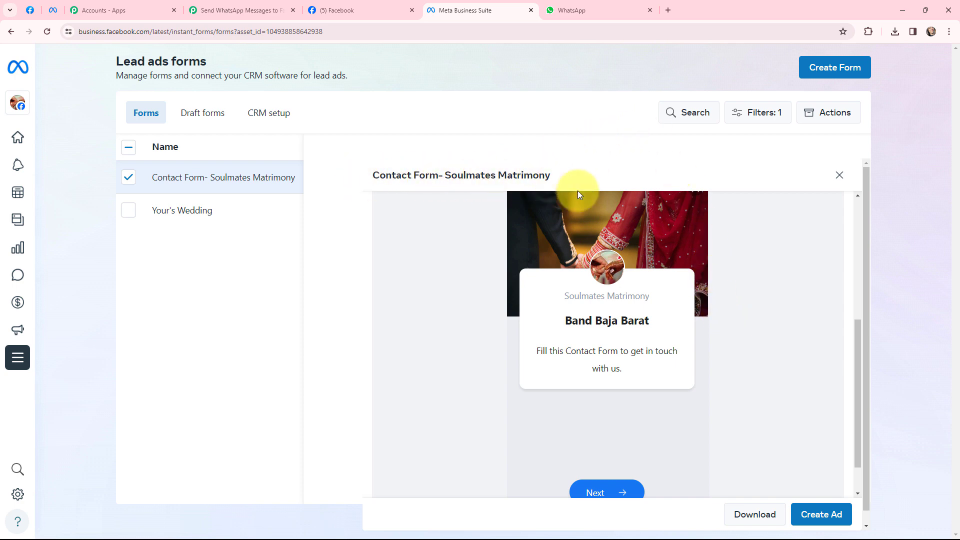
{"action": "scroll", "coordinate": [710, 339], "scroll_direction": "down", "scroll_amount": 1}
{"action": "left_click", "coordinate": [699, 481]}
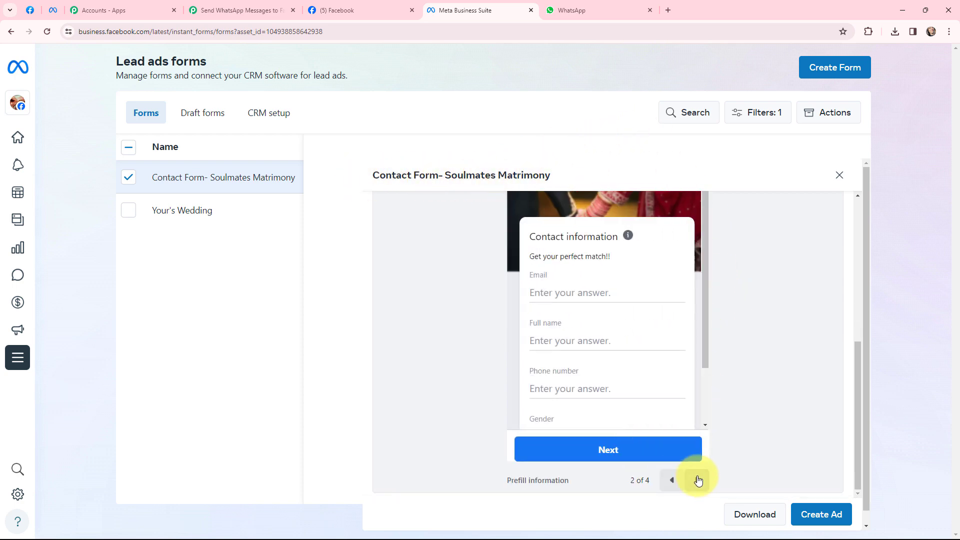
{"action": "left_click", "coordinate": [699, 480]}
{"action": "left_click", "coordinate": [699, 481]}
Back in Pabbly Connect, set the trigger's LeadGen Form to "Contact Form- Soulmates Matrimony" and save it with a test request.
{"action": "left_click", "coordinate": [235, 10]}
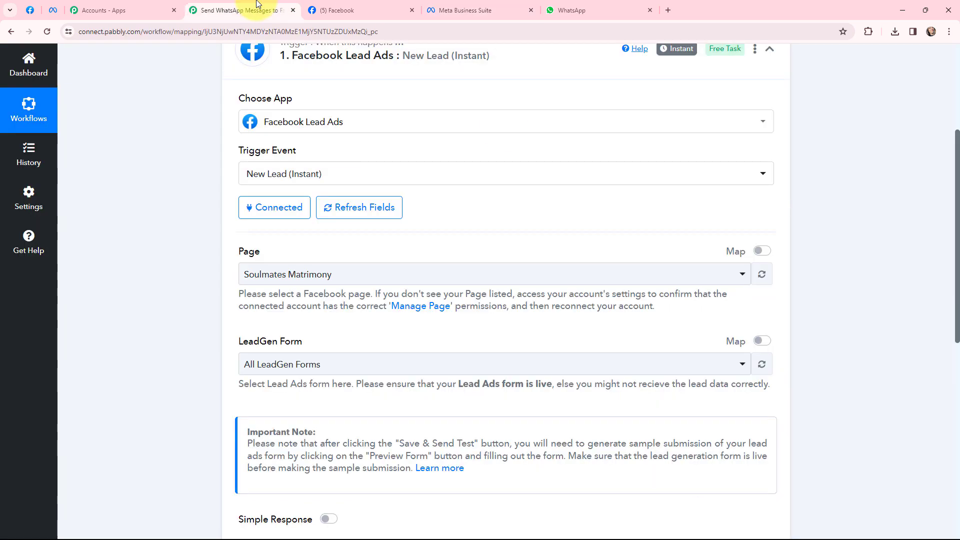
{"action": "left_click", "coordinate": [367, 363]}
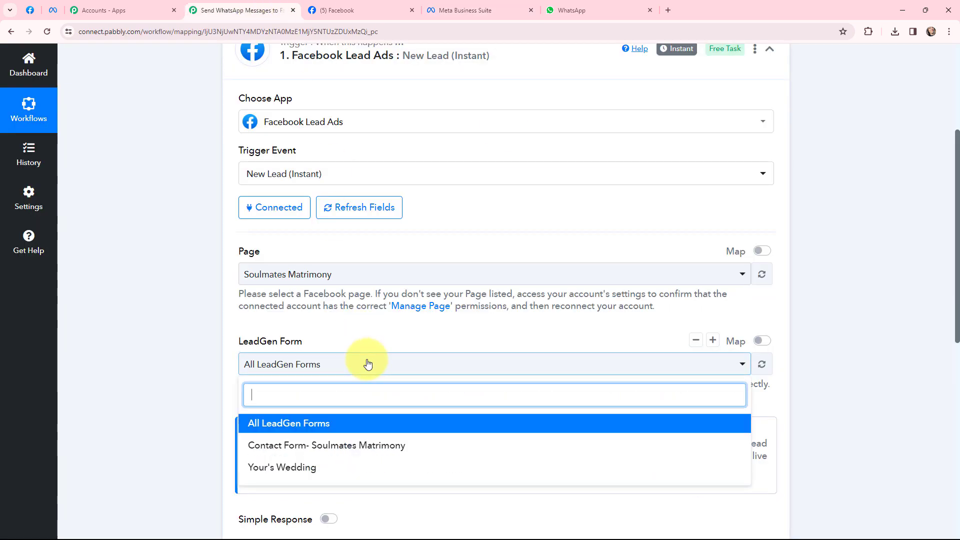
{"action": "left_click", "coordinate": [354, 446]}
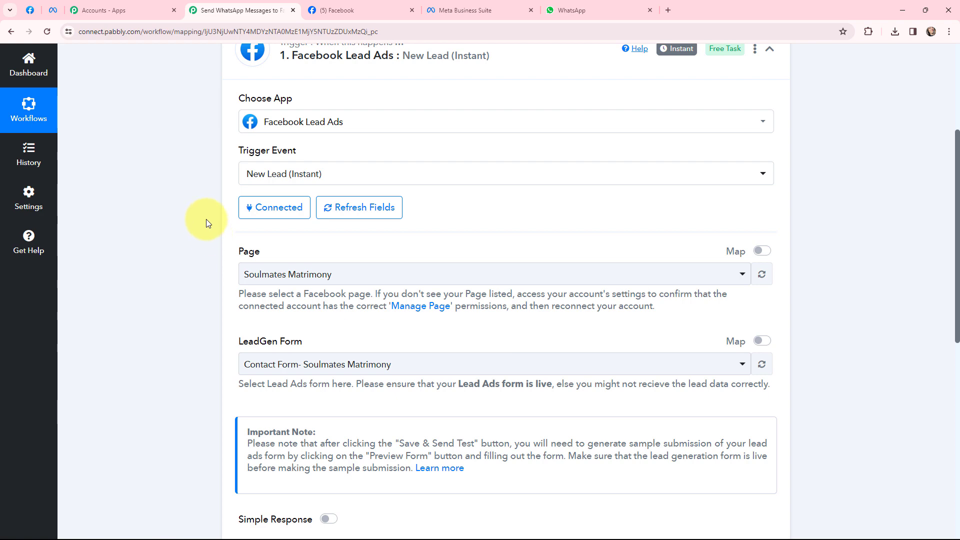
{"action": "scroll", "coordinate": [206, 219], "scroll_direction": "down", "scroll_amount": 4}
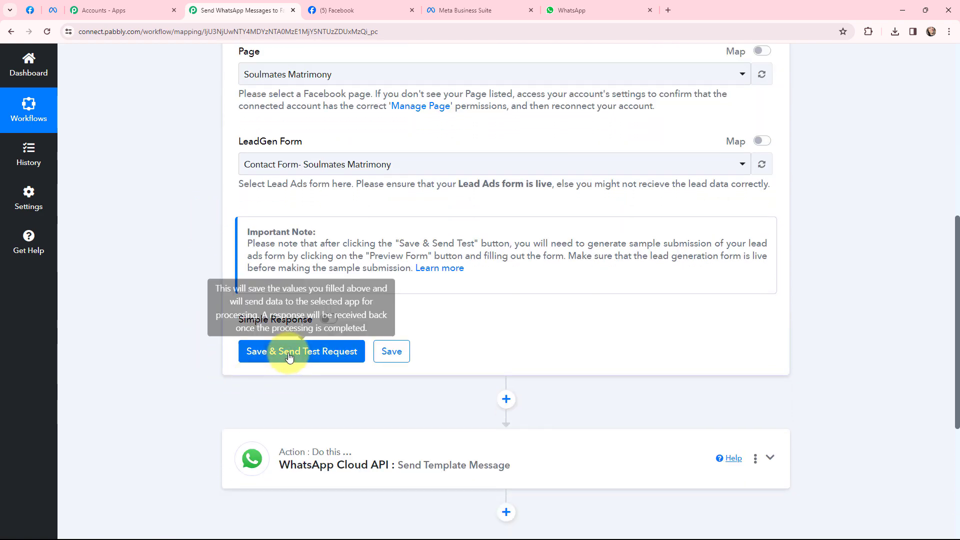
{"action": "left_click", "coordinate": [291, 353]}
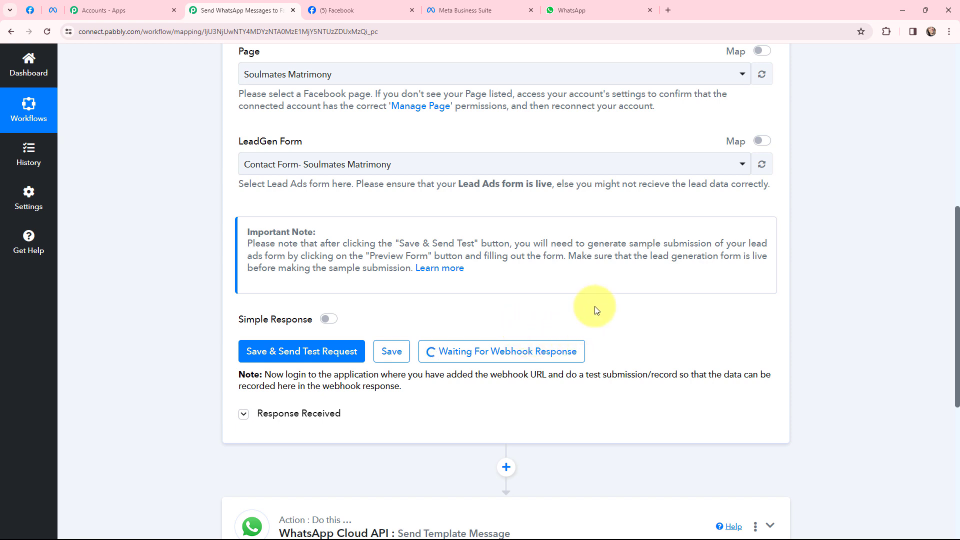
Open the Meta for Developers site in a new browser tab and go to its Lead Ads Testing Tool.
{"action": "left_click", "coordinate": [668, 10]}
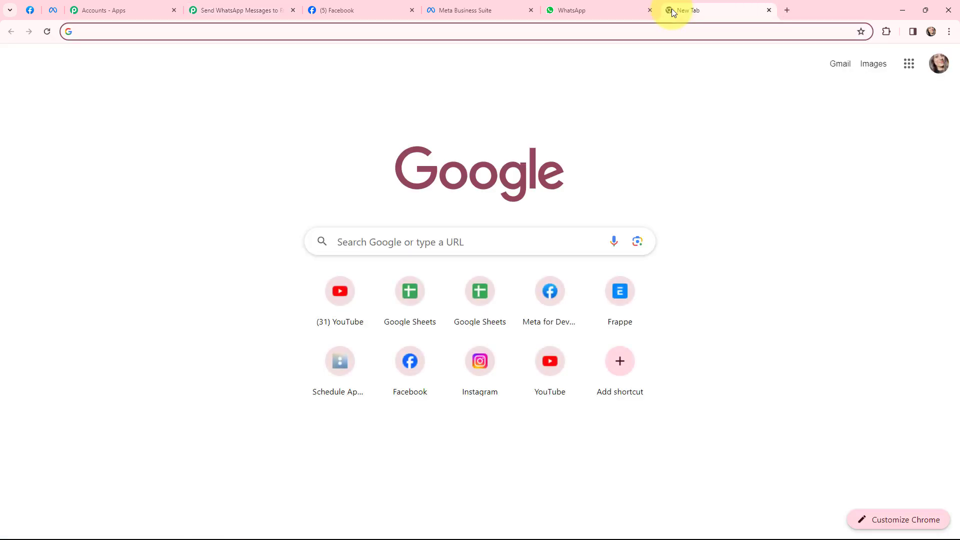
{"action": "type", "text": "meta"}
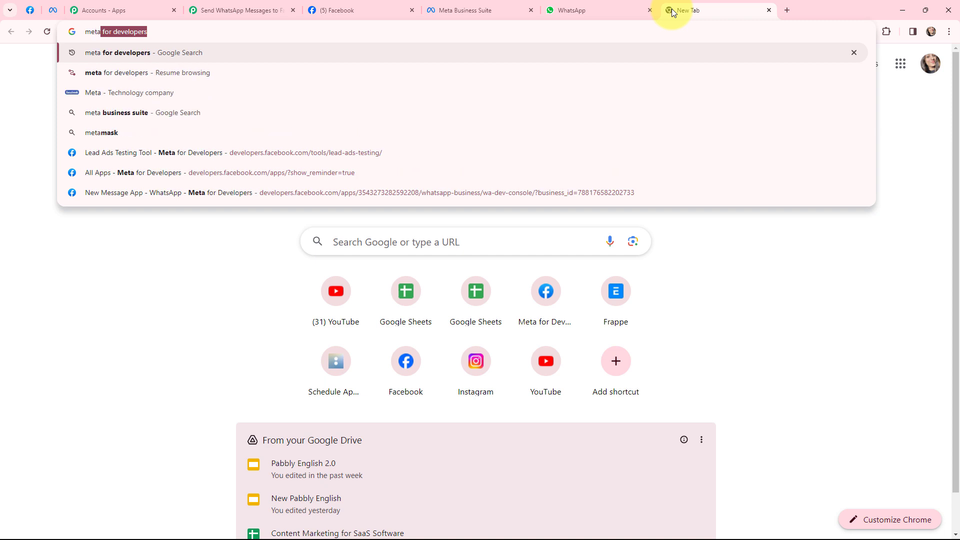
{"action": "key", "text": "Return"}
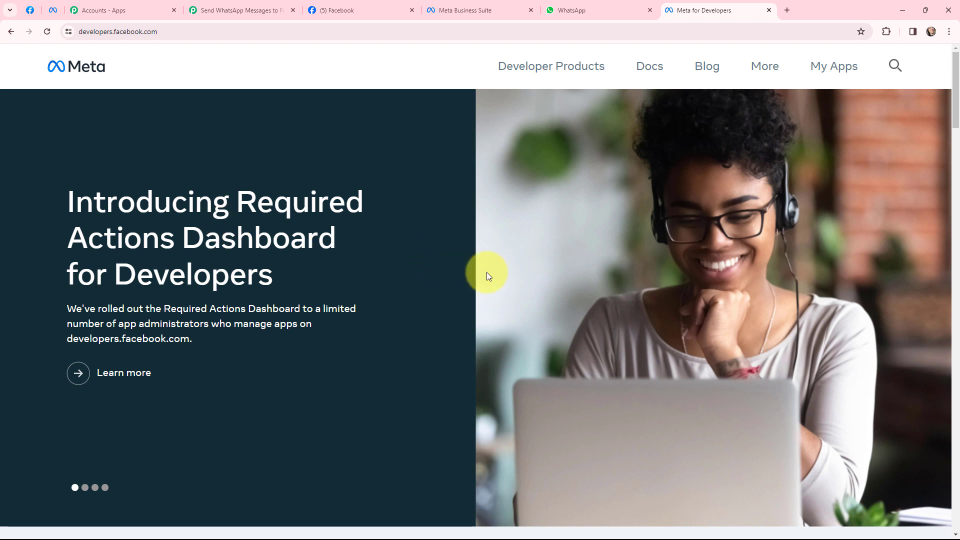
{"action": "left_click", "coordinate": [842, 65]}
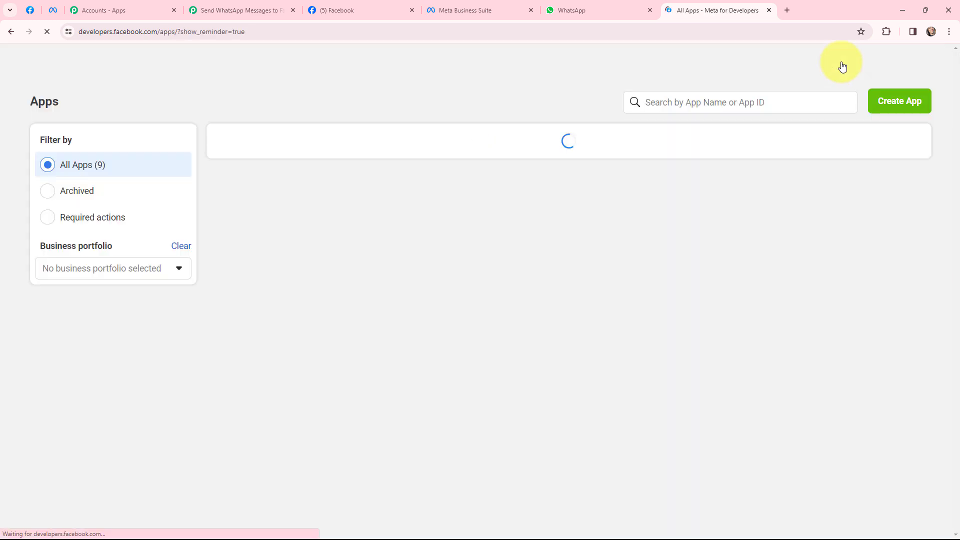
{"action": "left_click", "coordinate": [616, 65]}
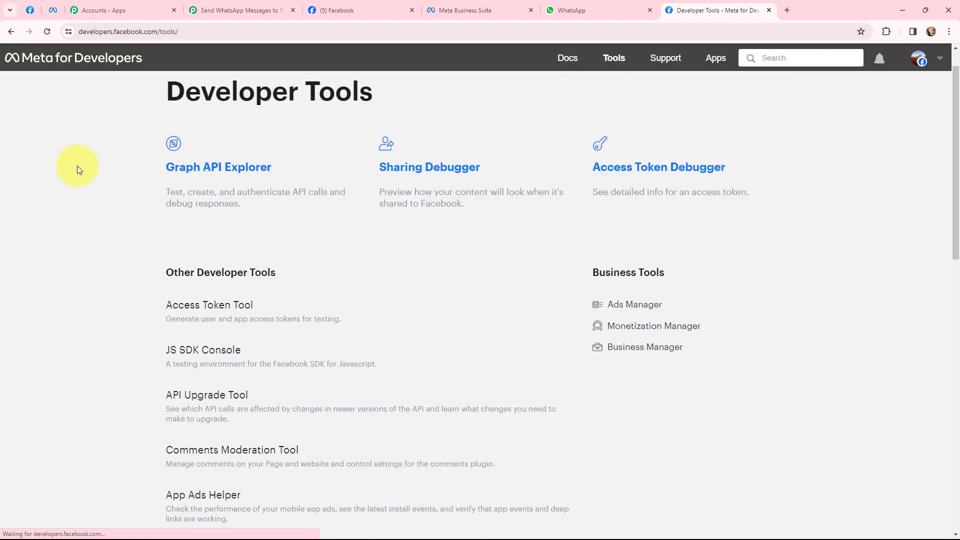
{"action": "scroll", "coordinate": [77, 170], "scroll_direction": "down", "scroll_amount": 2}
{"action": "left_click", "coordinate": [183, 440]}
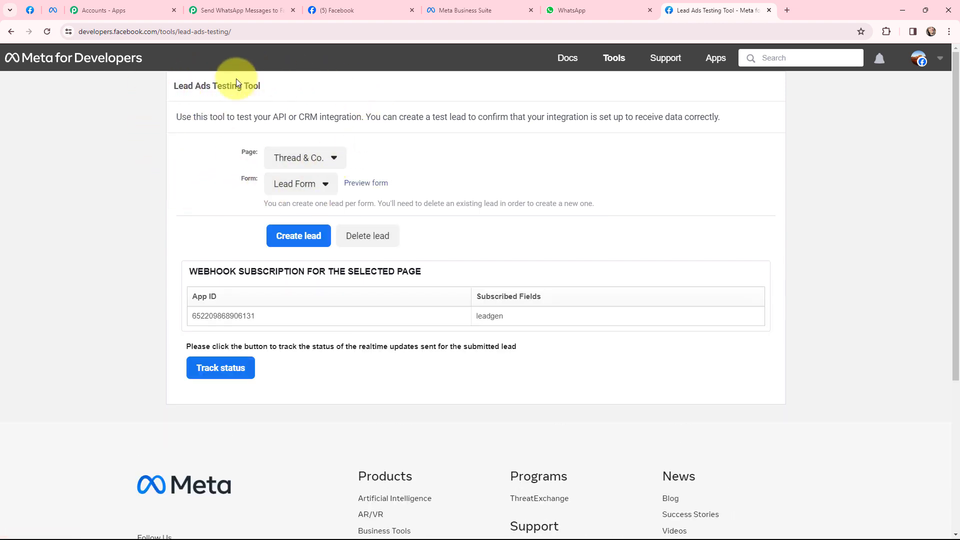
Choose the Soulmates Matrimony page and the form "Contact Form- Soulmates Matrimony" for the test lead.
{"action": "left_click", "coordinate": [324, 153]}
{"action": "scroll", "coordinate": [345, 240], "scroll_direction": "down", "scroll_amount": 1}
{"action": "scroll", "coordinate": [353, 274], "scroll_direction": "down", "scroll_amount": 10}
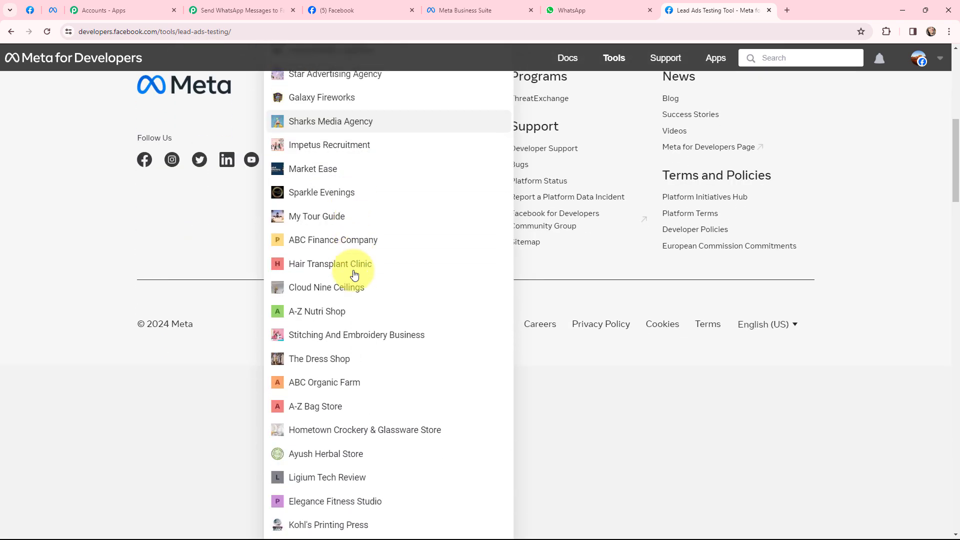
{"action": "scroll", "coordinate": [350, 283], "scroll_direction": "down", "scroll_amount": 1}
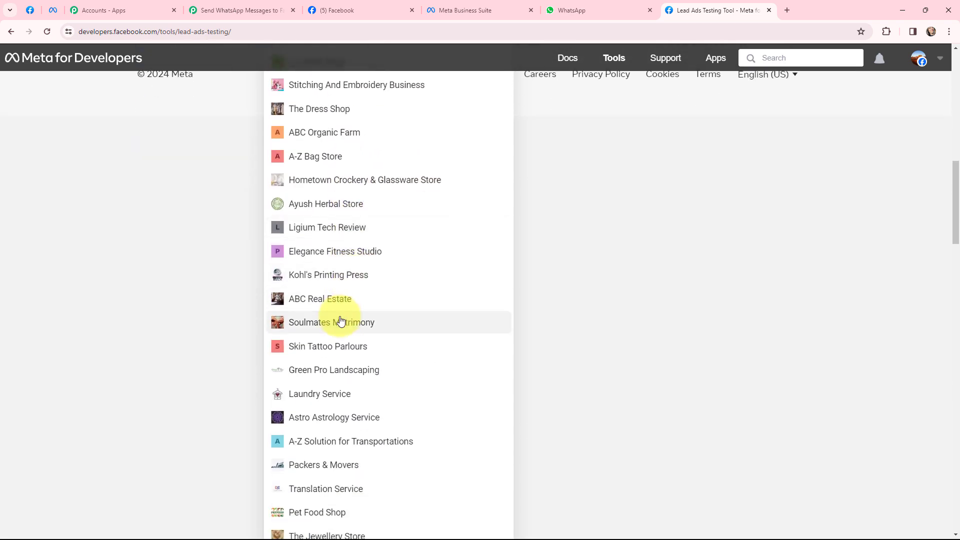
{"action": "left_click", "coordinate": [338, 320]}
{"action": "scroll", "coordinate": [230, 209], "scroll_direction": "up", "scroll_amount": 3}
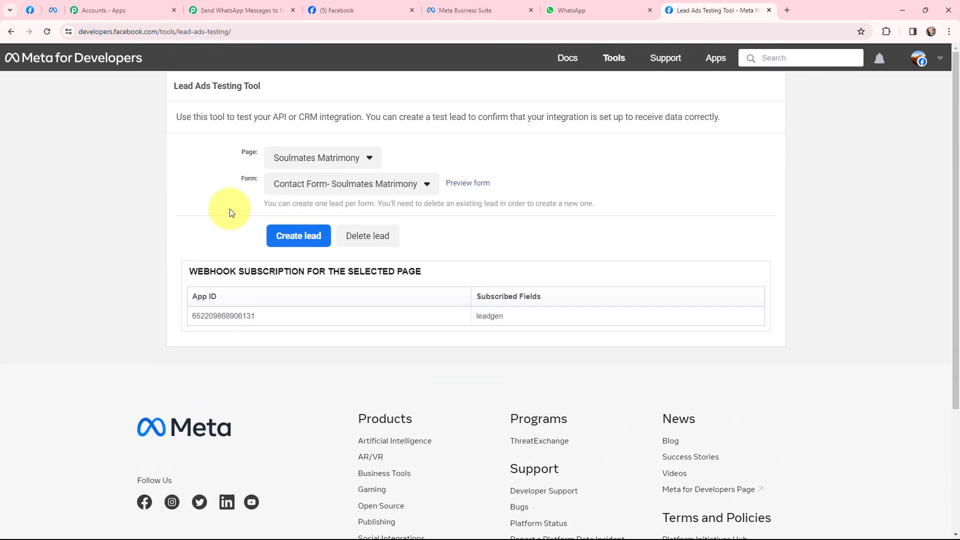
{"action": "left_click", "coordinate": [422, 188]}
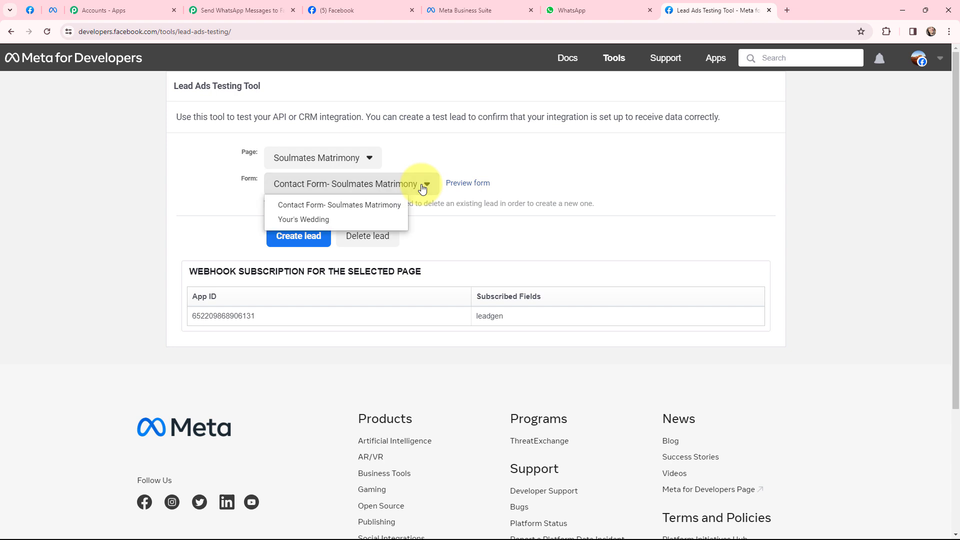
{"action": "left_click", "coordinate": [369, 205]}
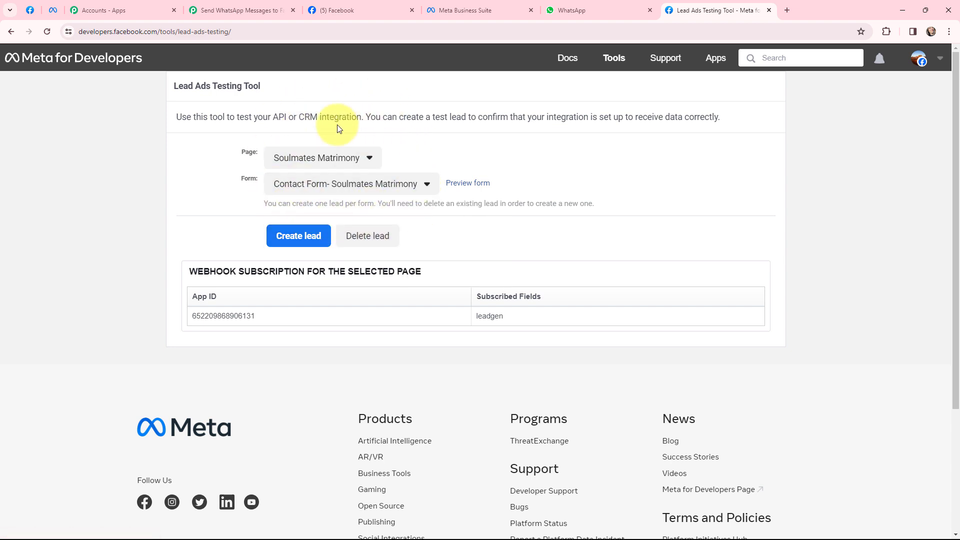
Preview the form, fill in the lead's email, full name, phone number and gender Male, submit it and close the preview.
{"action": "left_click", "coordinate": [459, 185]}
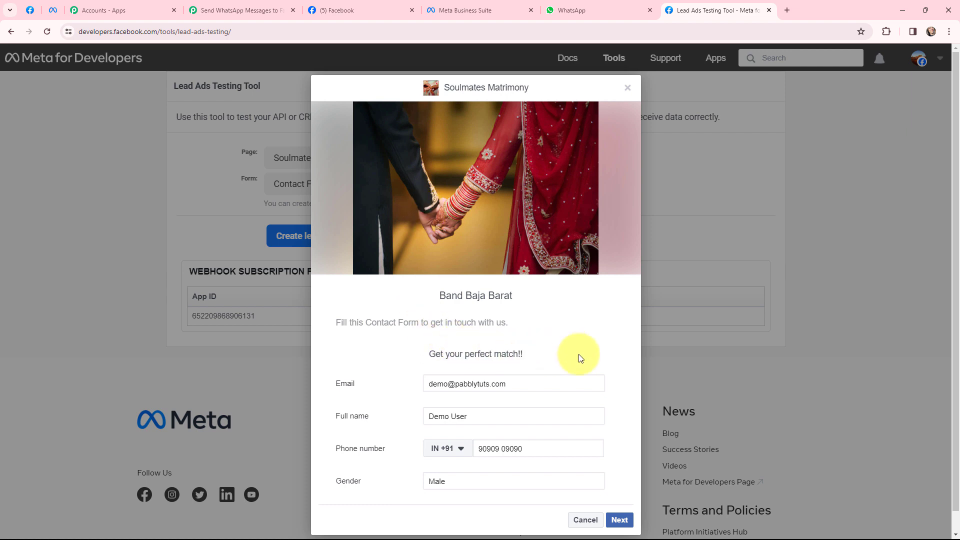
{"action": "left_click", "coordinate": [622, 517]}
{"action": "left_click", "coordinate": [615, 384]}
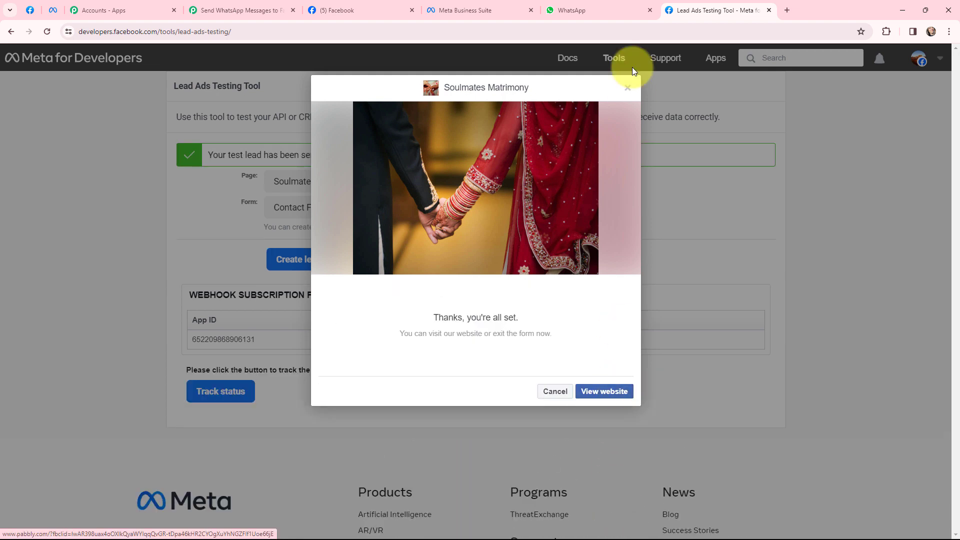
{"action": "left_click", "coordinate": [627, 88]}
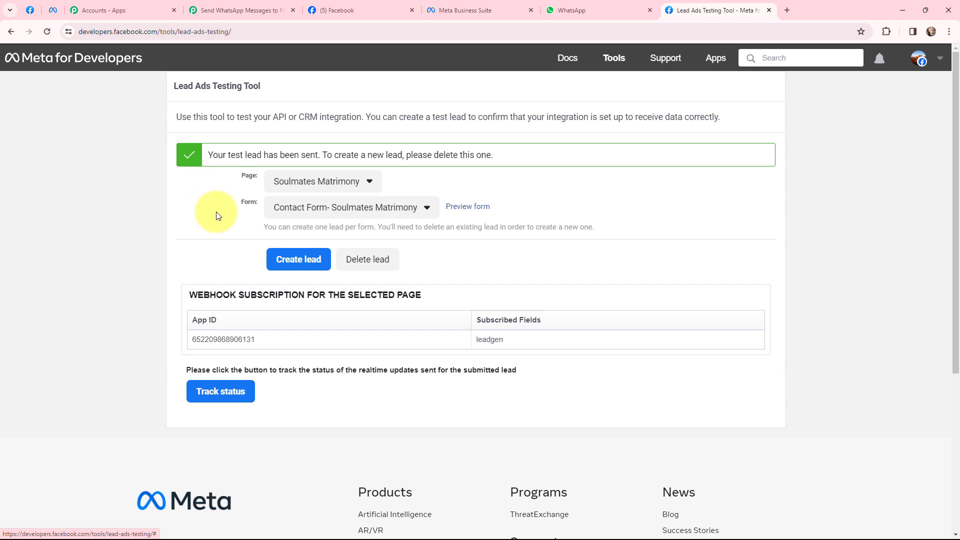
Return to Pabbly Connect and check the email, full name, phone number, gender and created time in the trigger's received response.
{"action": "left_click", "coordinate": [237, 4]}
{"action": "scroll", "coordinate": [488, 217], "scroll_direction": "down", "scroll_amount": 5}
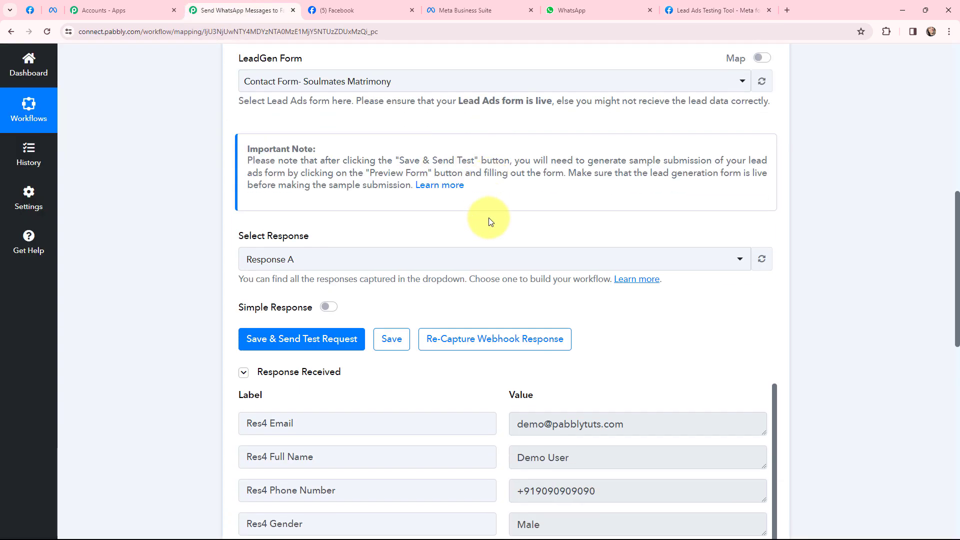
{"action": "scroll", "coordinate": [501, 177], "scroll_direction": "down", "scroll_amount": 2}
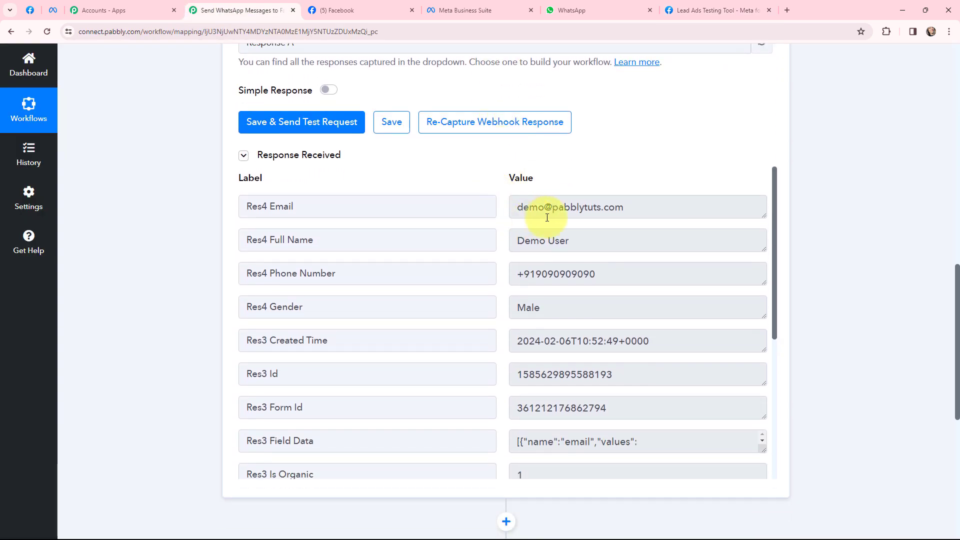
{"action": "left_click", "coordinate": [647, 207]}
{"action": "key", "text": "ctrl+a"}
{"action": "left_click", "coordinate": [555, 244]}
{"action": "key", "text": "ctrl+a"}
{"action": "left_click", "coordinate": [607, 274]}
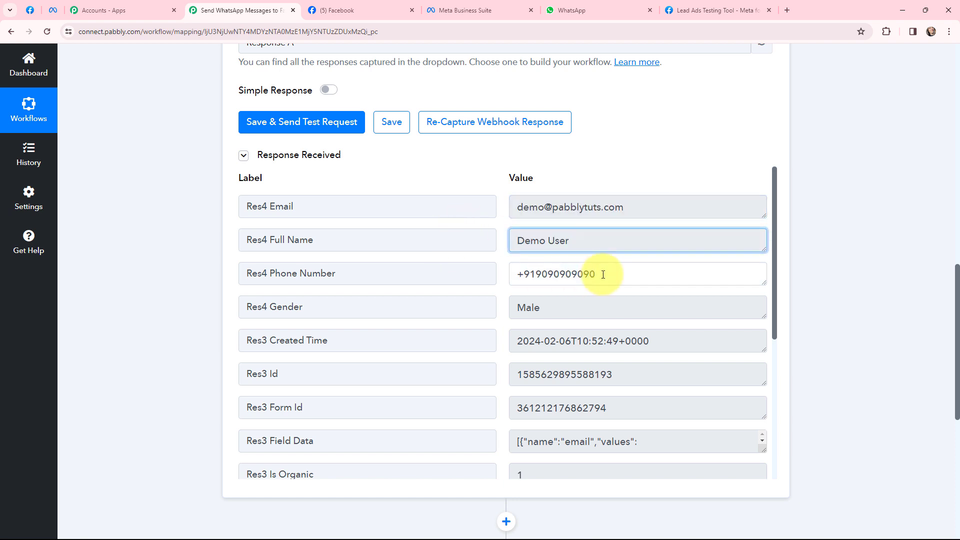
{"action": "key", "text": "ctrl+a"}
{"action": "left_click", "coordinate": [561, 311]}
{"action": "key", "text": "ctrl+a"}
{"action": "left_click", "coordinate": [647, 344]}
{"action": "key", "text": "ctrl+a"}
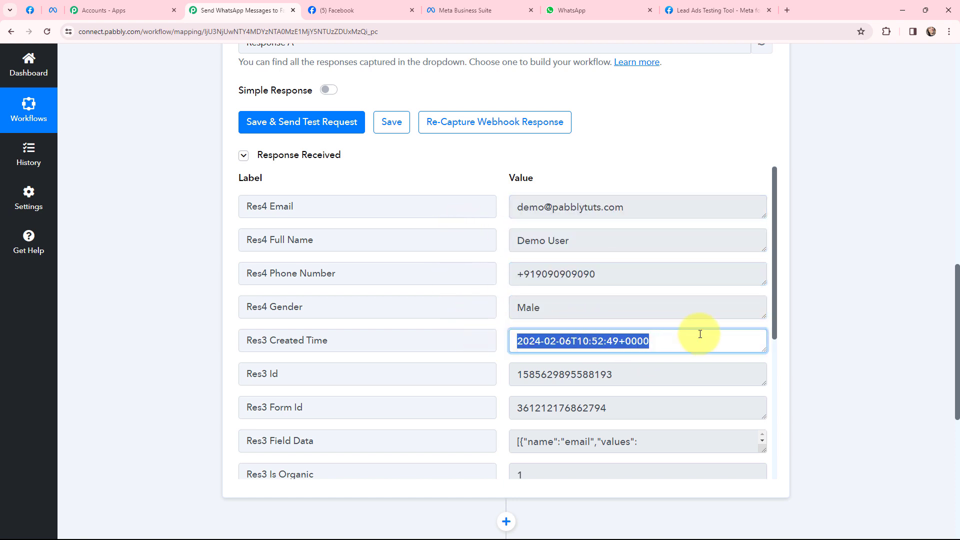
{"action": "left_click_drag", "start_coordinate": [774, 313], "coordinate": [793, 265]}
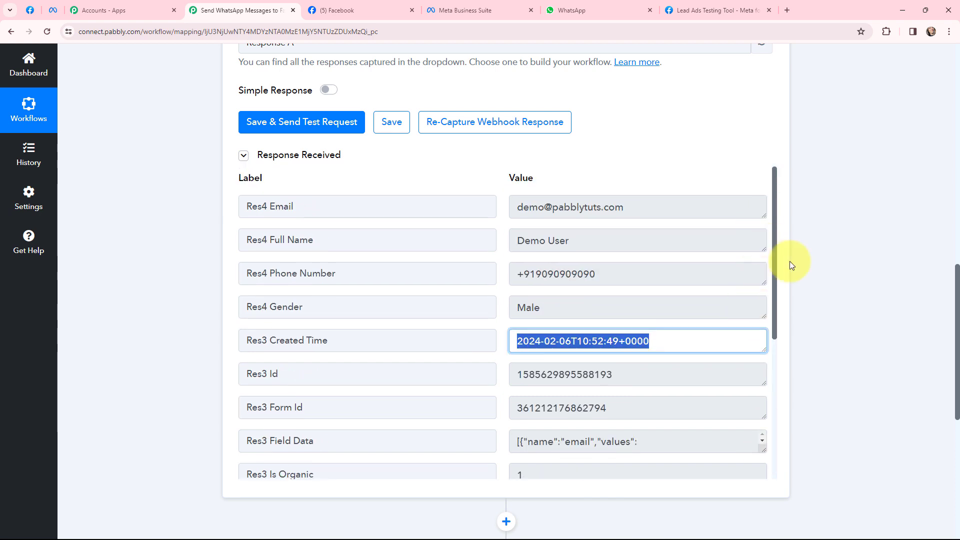
{"action": "left_click", "coordinate": [823, 274]}
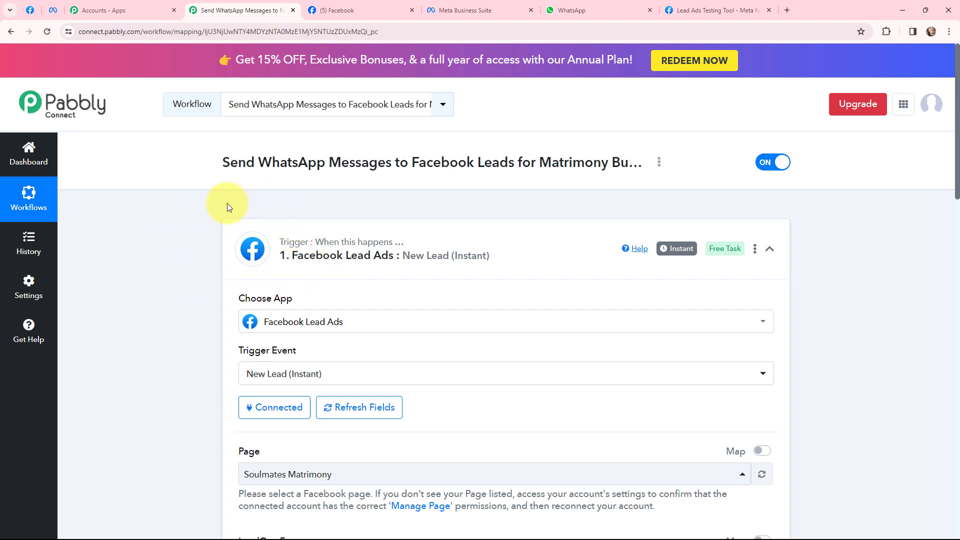
Collapse the Facebook Lead Ads trigger, expand the WhatsApp Cloud API action and start adding a new WhatsApp Cloud API connection.
{"action": "mouse_move", "coordinate": [673, 258]}
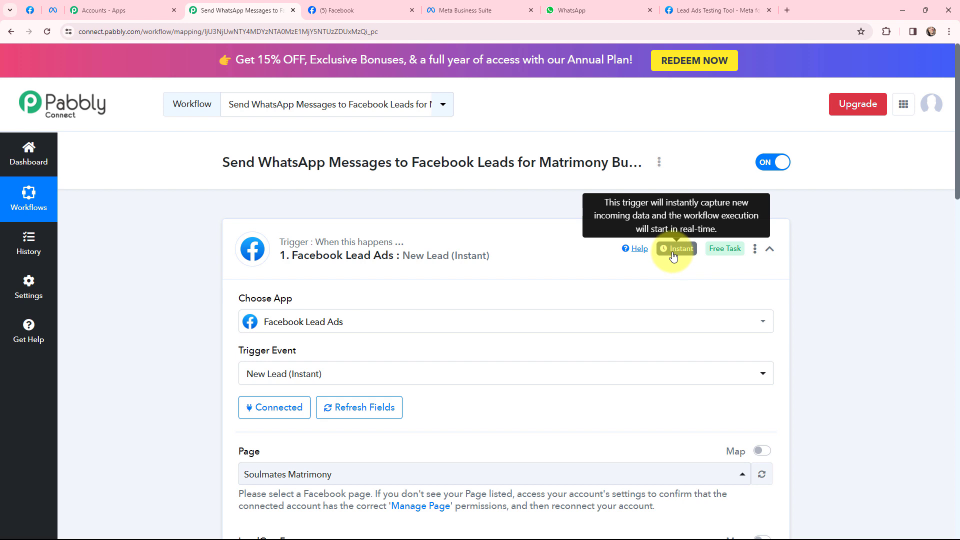
{"action": "left_click", "coordinate": [240, 240]}
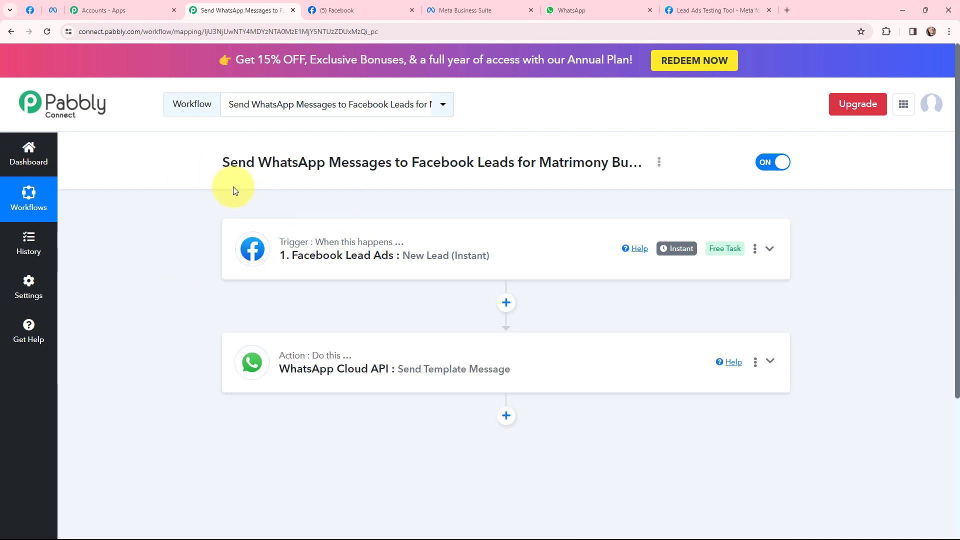
{"action": "left_click", "coordinate": [238, 361]}
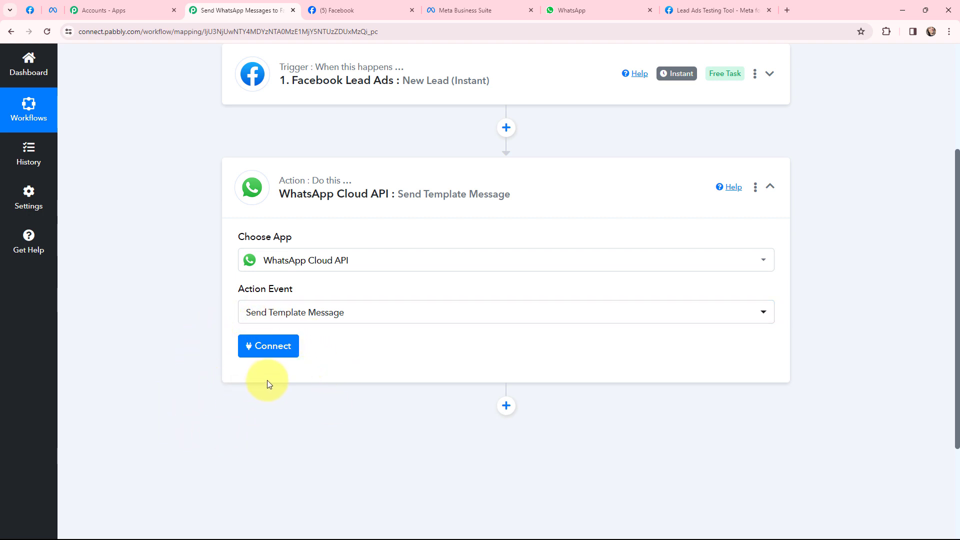
{"action": "left_click", "coordinate": [271, 351]}
{"action": "left_click", "coordinate": [444, 165]}
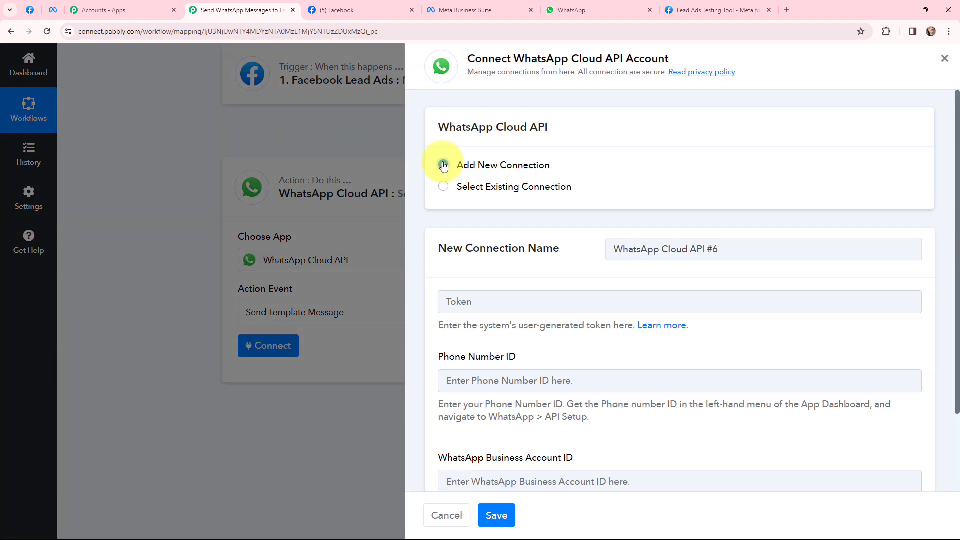
{"action": "scroll", "coordinate": [434, 247], "scroll_direction": "down", "scroll_amount": 2}
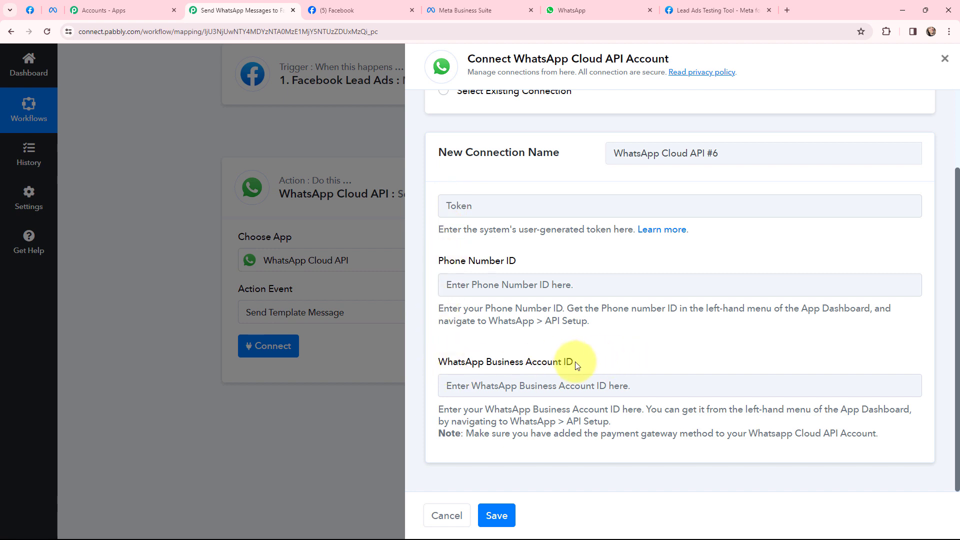
{"action": "scroll", "coordinate": [428, 255], "scroll_direction": "up", "scroll_amount": 1}
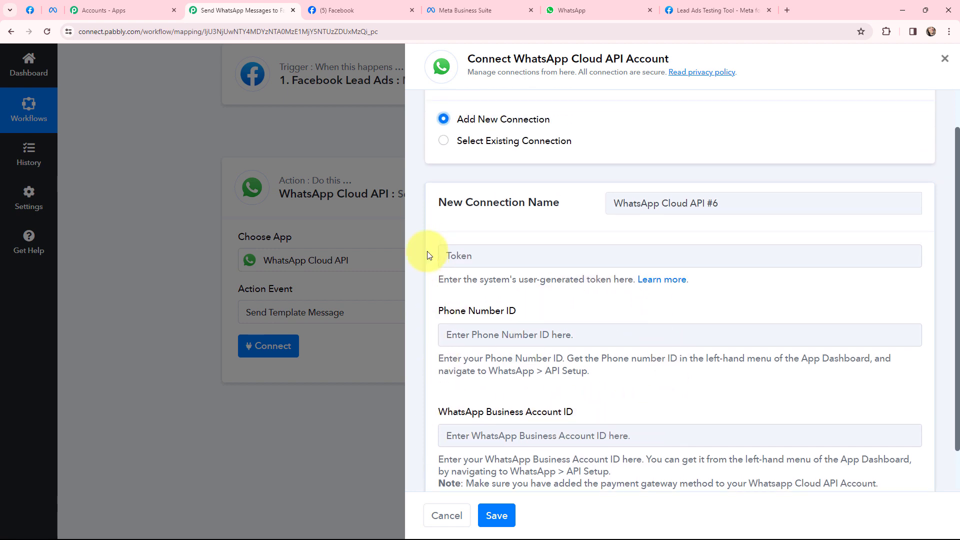
{"action": "scroll", "coordinate": [426, 255], "scroll_direction": "down", "scroll_amount": 1}
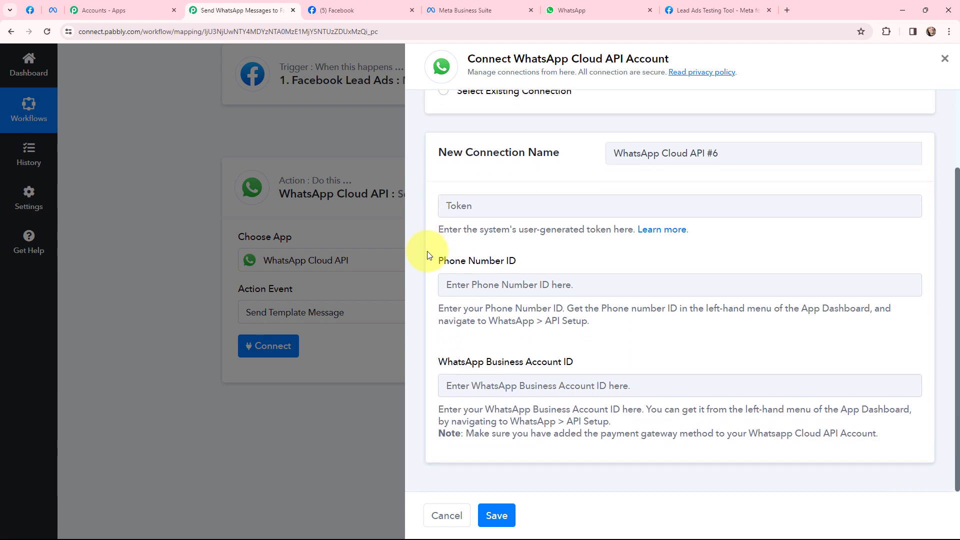
{"action": "scroll", "coordinate": [427, 255], "scroll_direction": "up", "scroll_amount": 1}
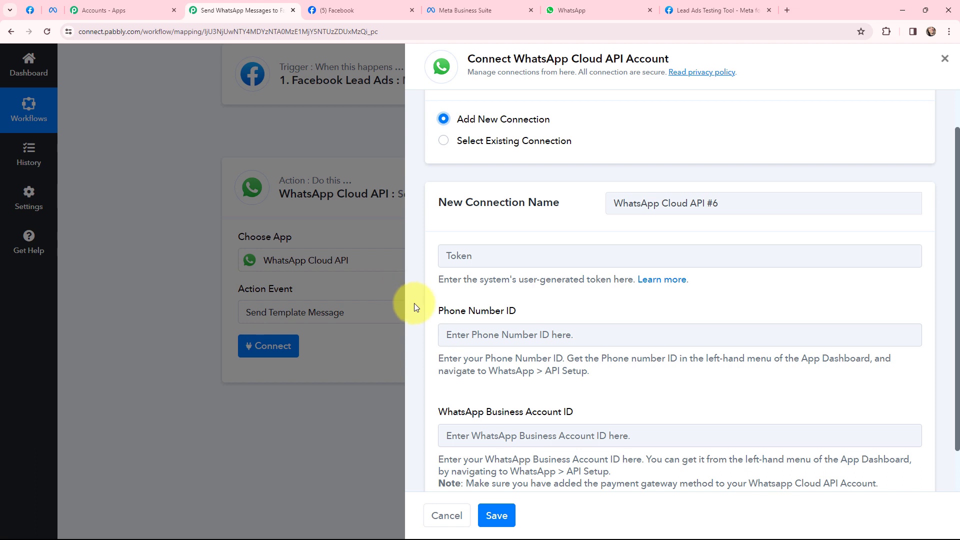
Open the WhatsApp API Setup page in Meta for Developers, copy the temporary access token and paste it into Pabbly Connect's Token field.
{"action": "left_click", "coordinate": [30, 10]}
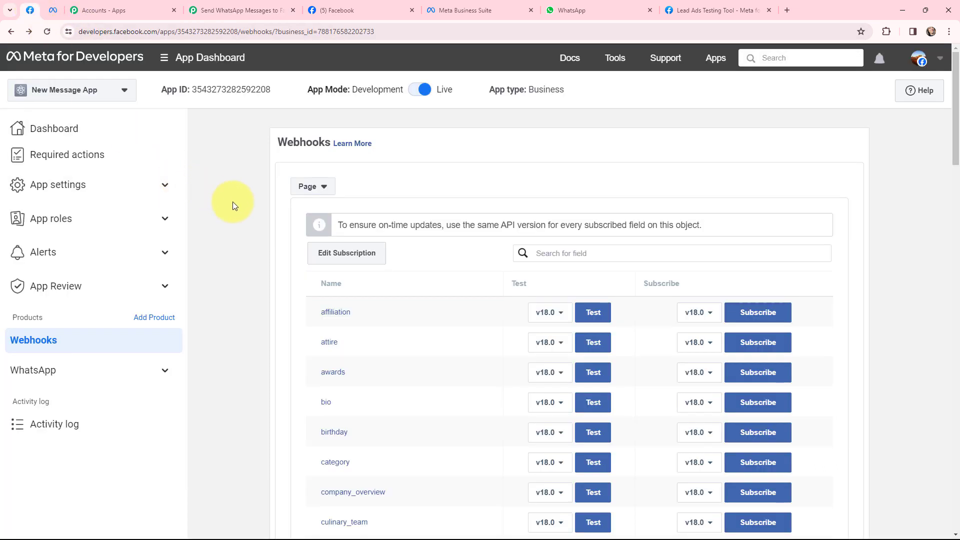
{"action": "left_click", "coordinate": [122, 368]}
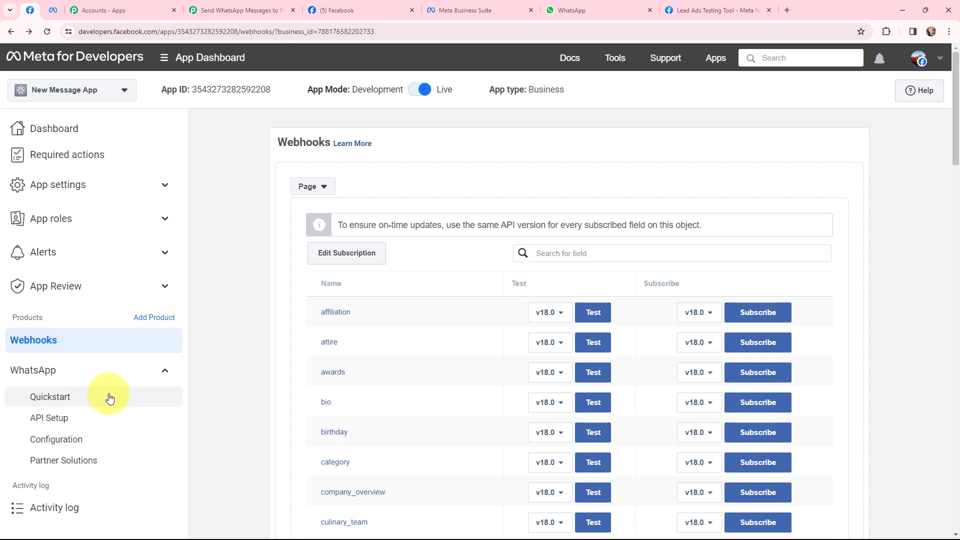
{"action": "left_click", "coordinate": [72, 418]}
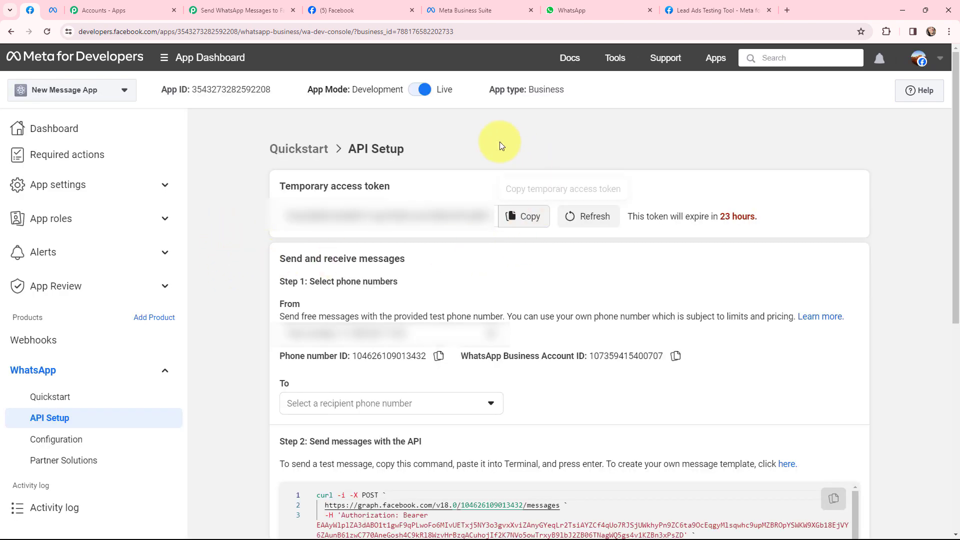
{"action": "left_click", "coordinate": [527, 217]}
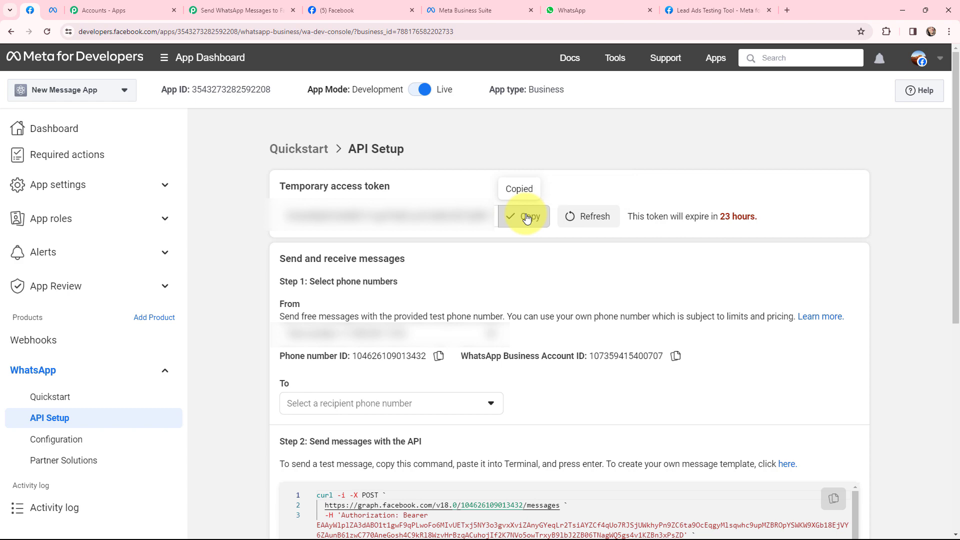
{"action": "left_click", "coordinate": [222, 4]}
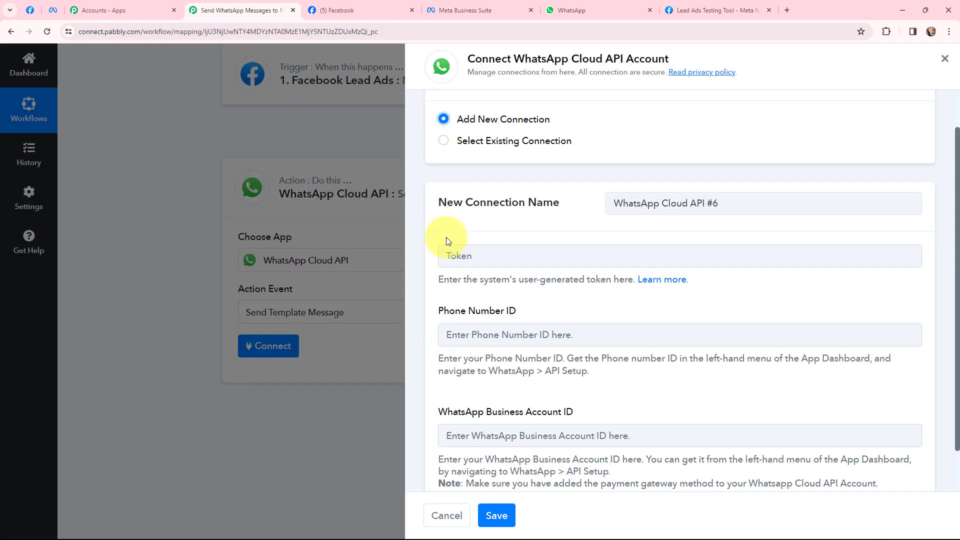
{"action": "left_click", "coordinate": [452, 255]}
{"action": "key", "text": "ctrl+v"}
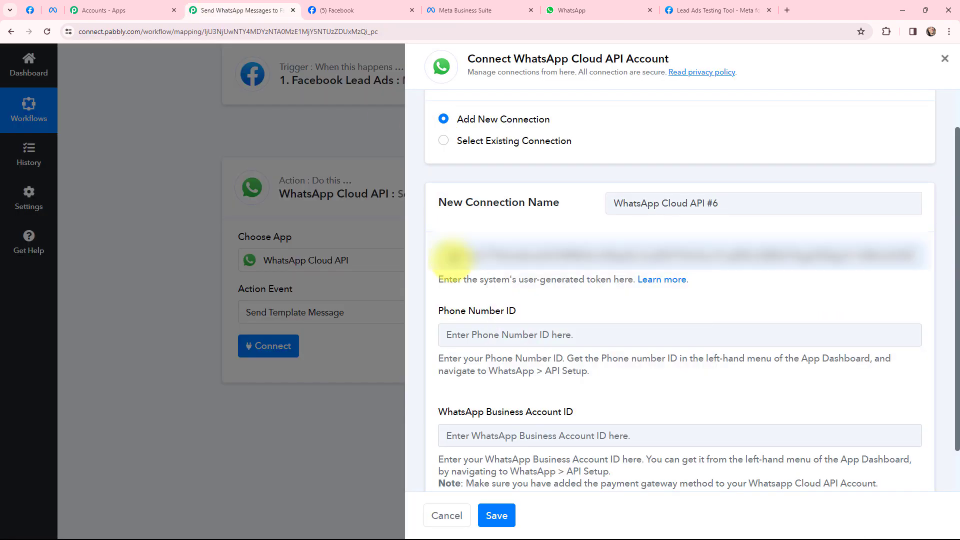
Copy the phone number ID from the Meta API Setup page into the connection's Phone Number ID field in Pabbly Connect.
{"action": "left_click", "coordinate": [35, 12]}
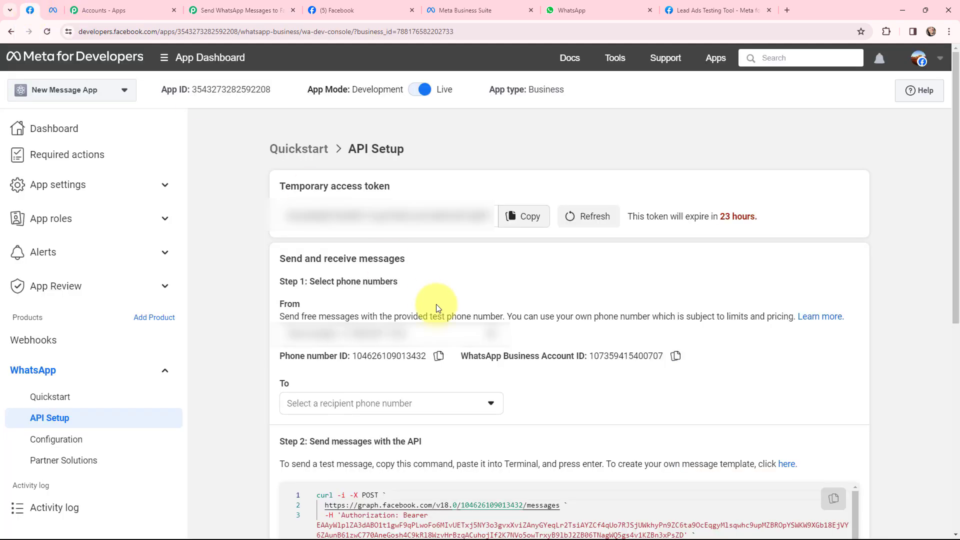
{"action": "left_click", "coordinate": [439, 356]}
{"action": "left_click", "coordinate": [200, 10]}
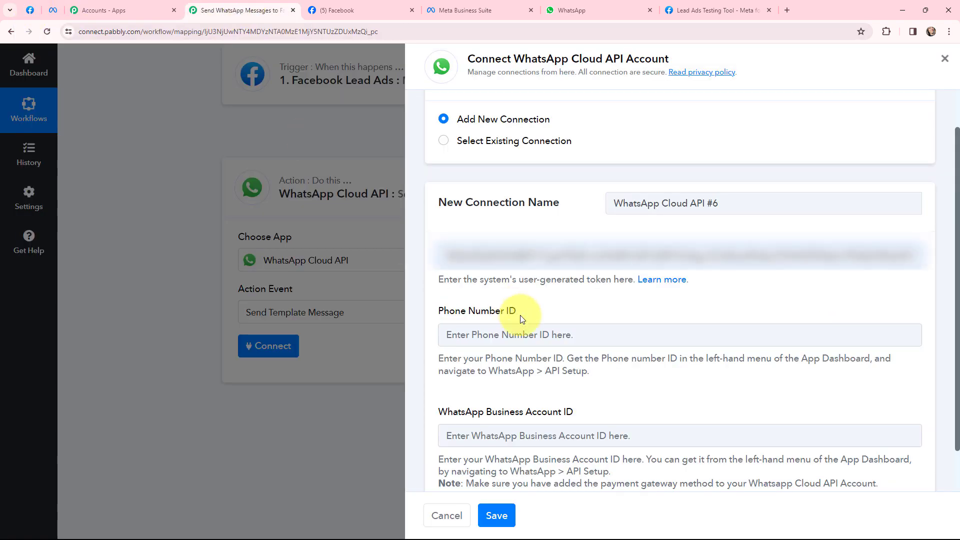
{"action": "left_click", "coordinate": [524, 335]}
{"action": "key", "text": "ctrl+v"}
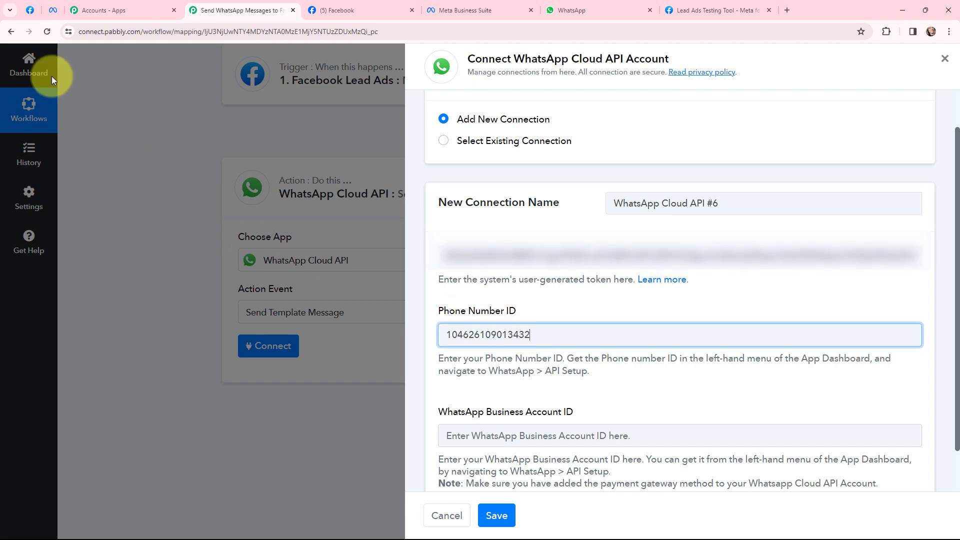
Copy the WhatsApp Business Account ID from Meta for Developers into its field in Pabbly Connect and save the connection.
{"action": "left_click", "coordinate": [31, 10]}
{"action": "left_click", "coordinate": [675, 356]}
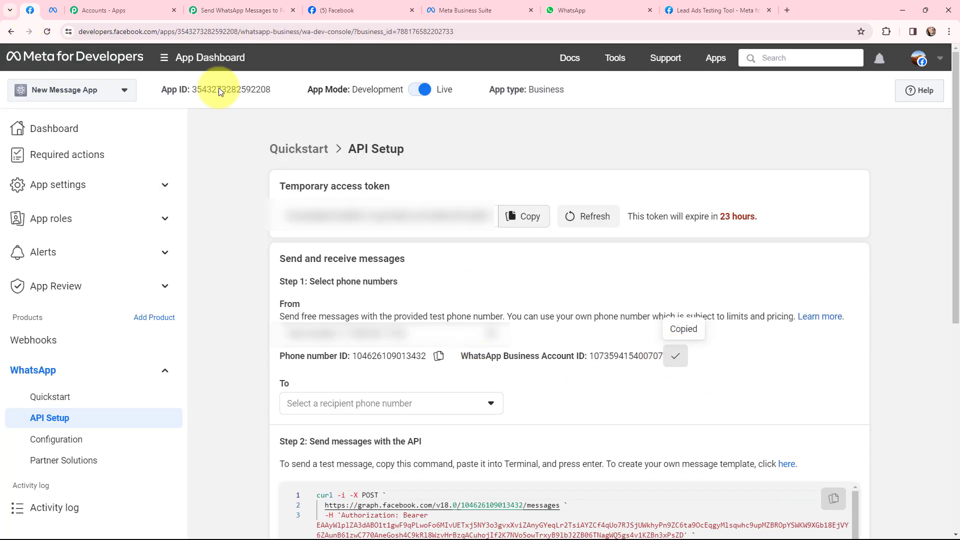
{"action": "left_click", "coordinate": [242, 11]}
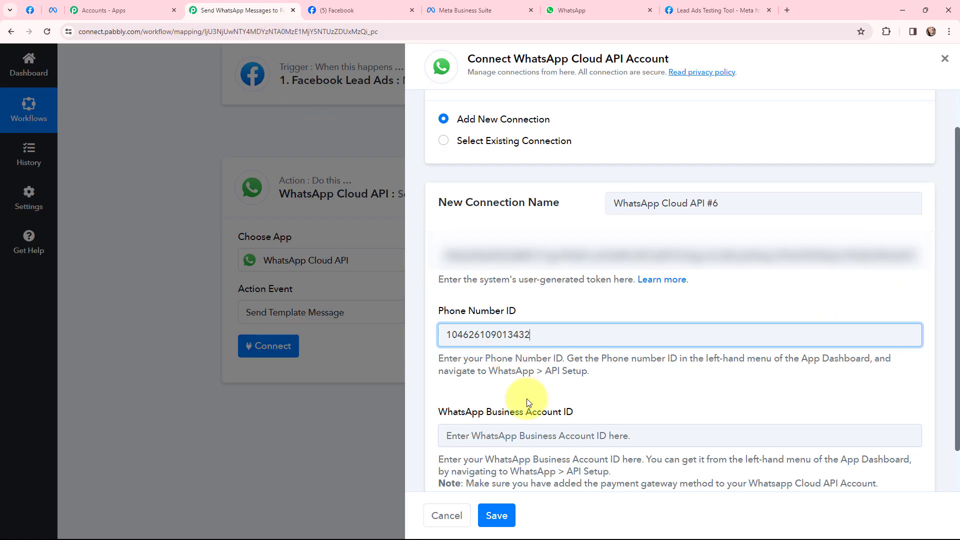
{"action": "left_click", "coordinate": [524, 430]}
{"action": "key", "text": "ctrl+v"}
{"action": "scroll", "coordinate": [646, 368], "scroll_direction": "down", "scroll_amount": 1}
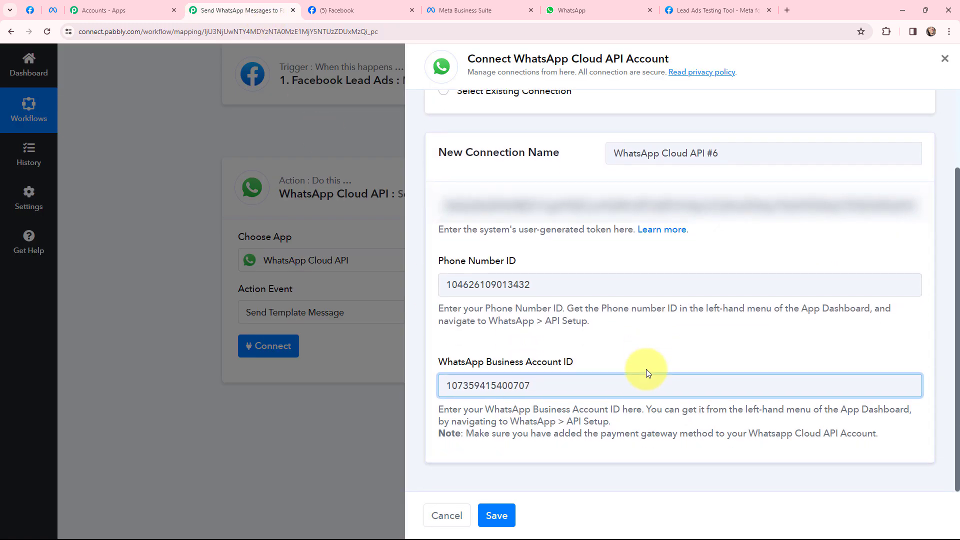
{"action": "left_click", "coordinate": [496, 515]}
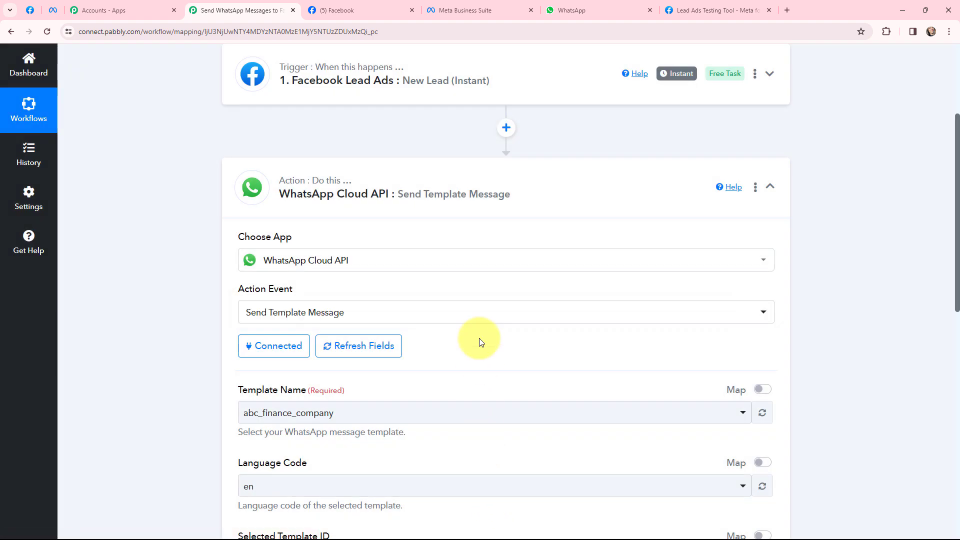
Switch to Meta's Message templates page and open the newlead_message template.
{"action": "scroll", "coordinate": [480, 339], "scroll_direction": "down", "scroll_amount": 2}
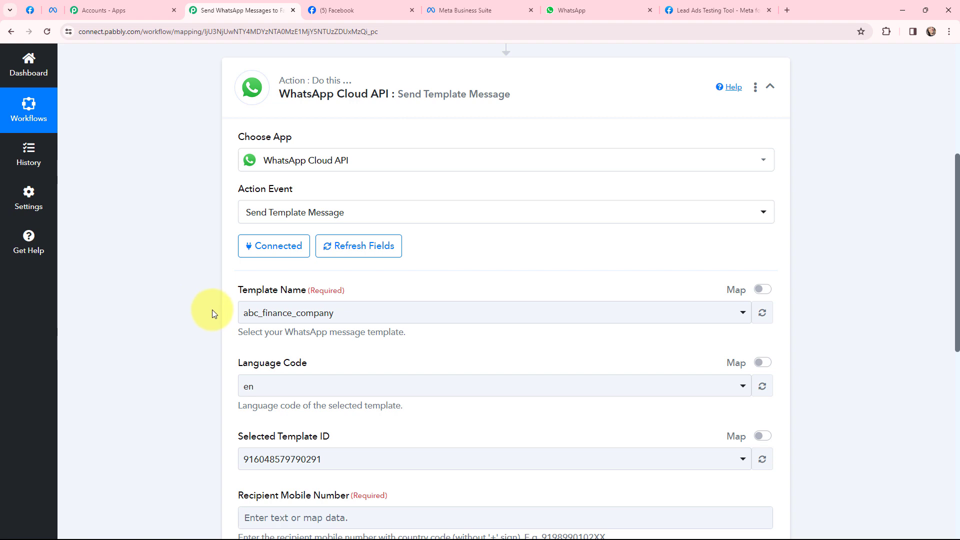
{"action": "left_click", "coordinate": [52, 10]}
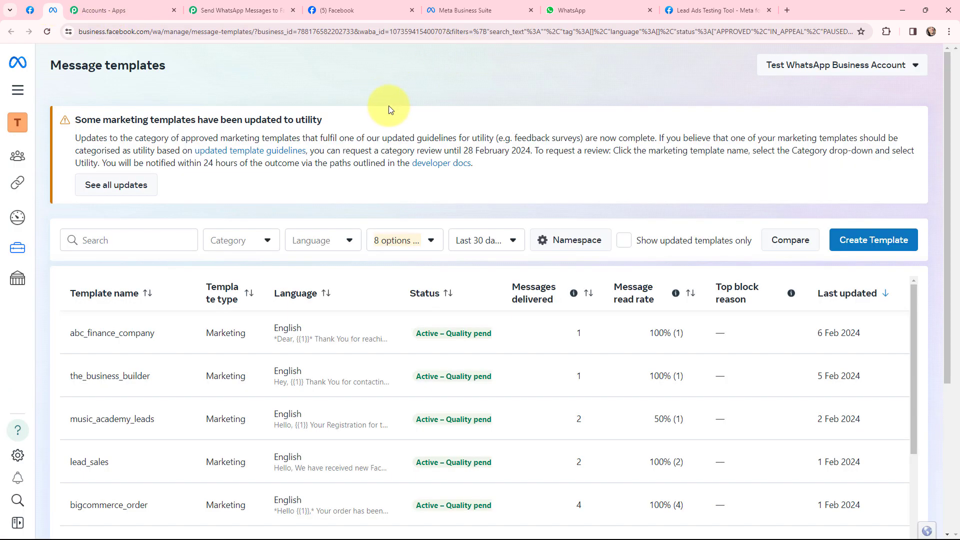
{"action": "scroll", "coordinate": [383, 300], "scroll_direction": "down", "scroll_amount": 3}
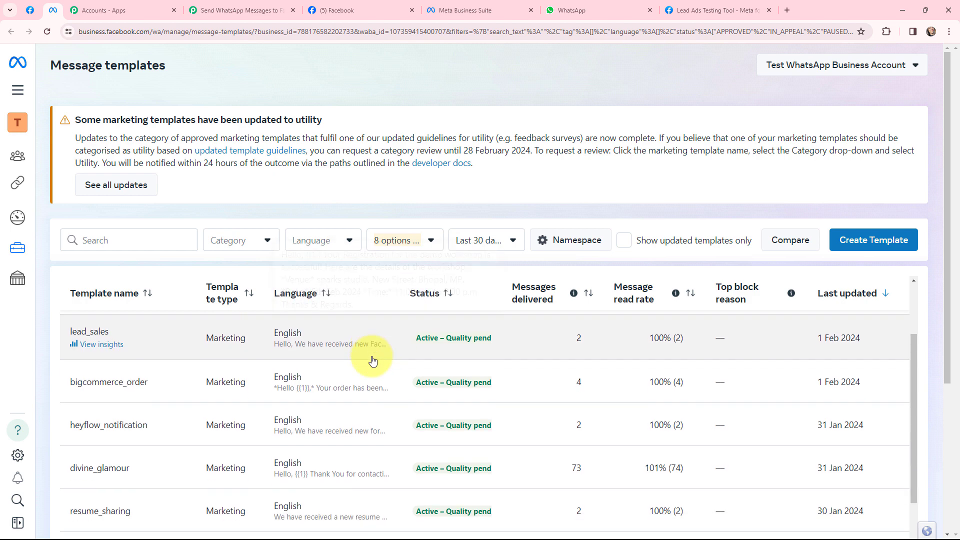
{"action": "scroll", "coordinate": [372, 360], "scroll_direction": "down", "scroll_amount": 4}
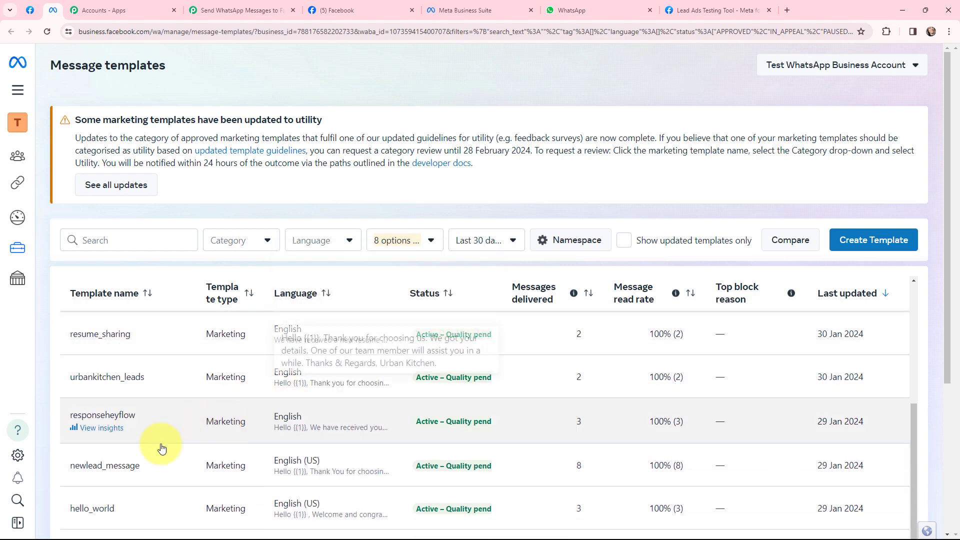
{"action": "left_click", "coordinate": [133, 459]}
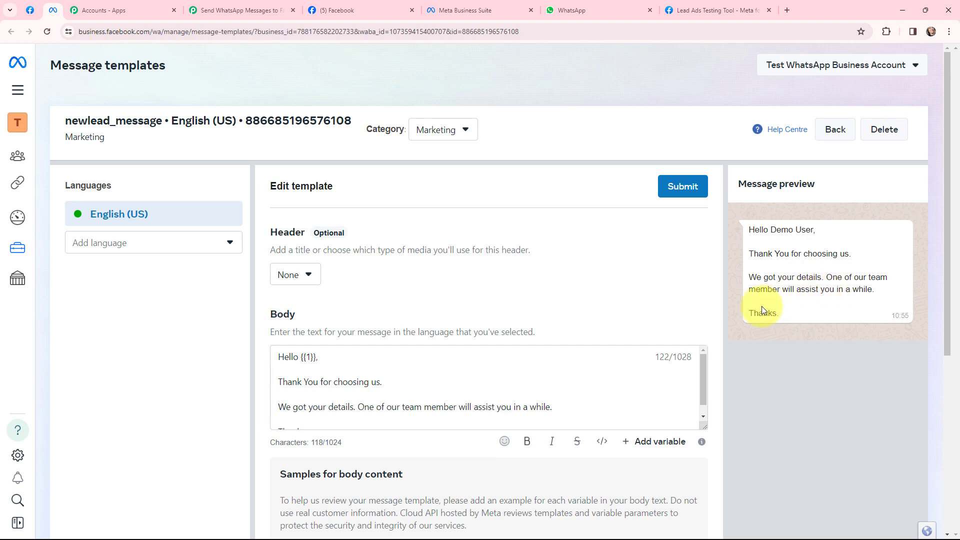
Examine the template's body text, its {{1}} variable and the sample value given for that variable.
{"action": "left_click_drag", "start_coordinate": [300, 358], "coordinate": [320, 357]}
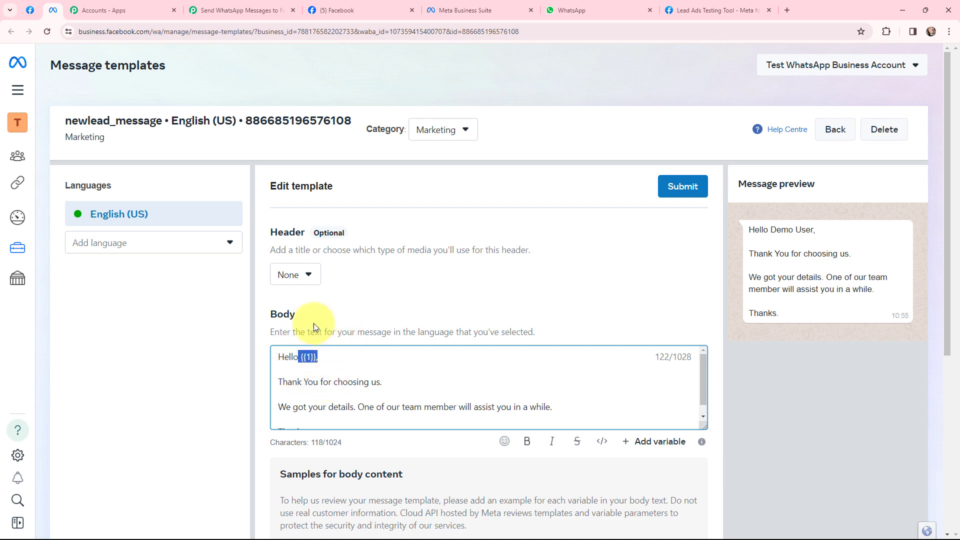
{"action": "left_click", "coordinate": [300, 365]}
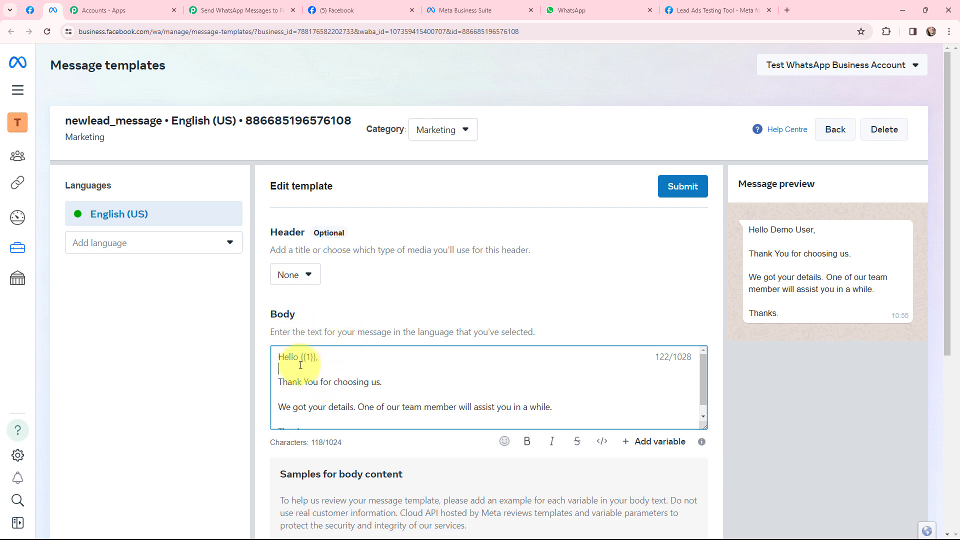
{"action": "left_click_drag", "start_coordinate": [300, 357], "coordinate": [336, 360]}
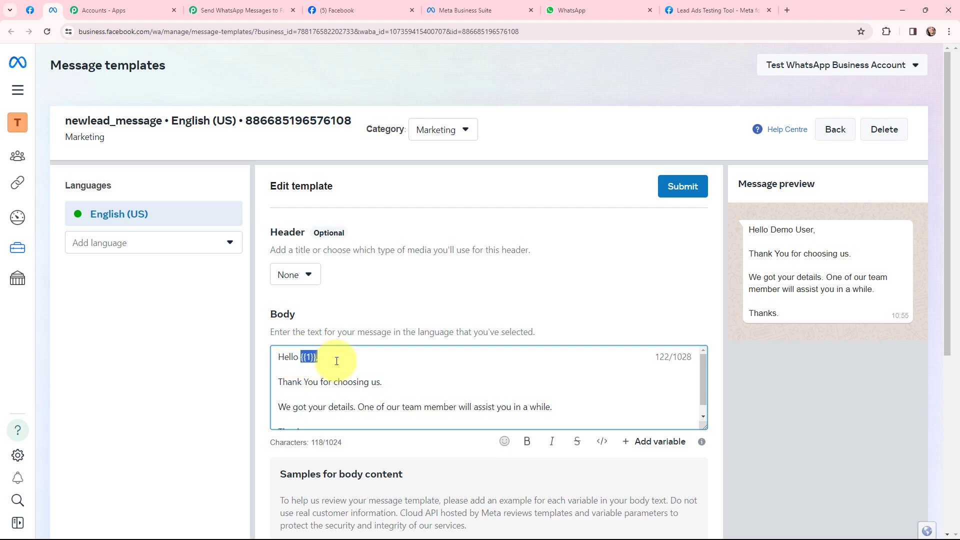
{"action": "left_click", "coordinate": [336, 361]}
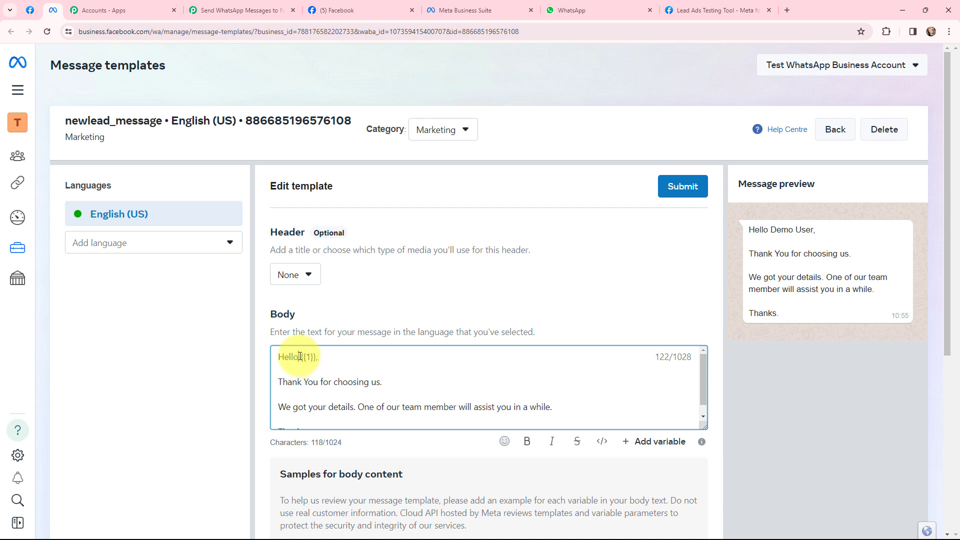
{"action": "left_click_drag", "start_coordinate": [299, 356], "coordinate": [322, 357]}
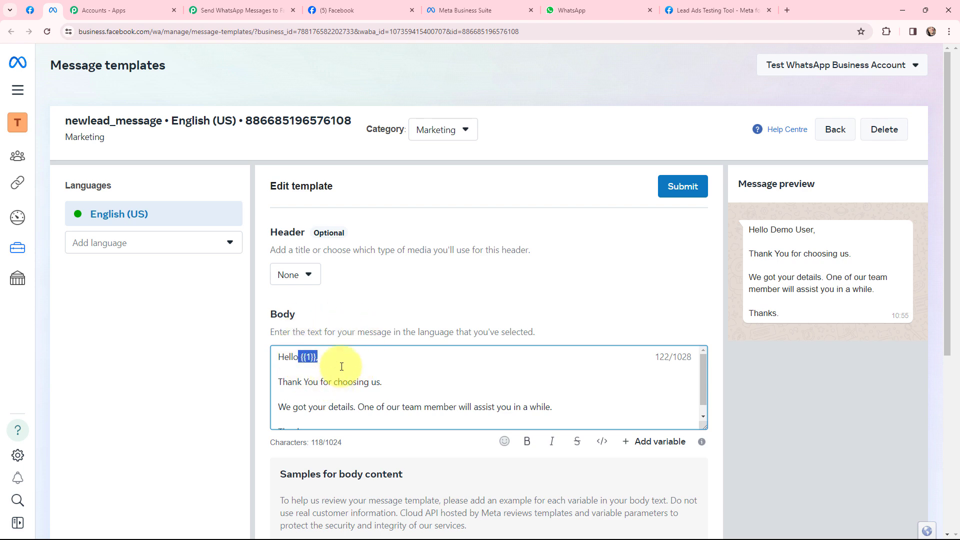
{"action": "left_click", "coordinate": [342, 366]}
{"action": "scroll", "coordinate": [384, 420], "scroll_direction": "down", "scroll_amount": 3}
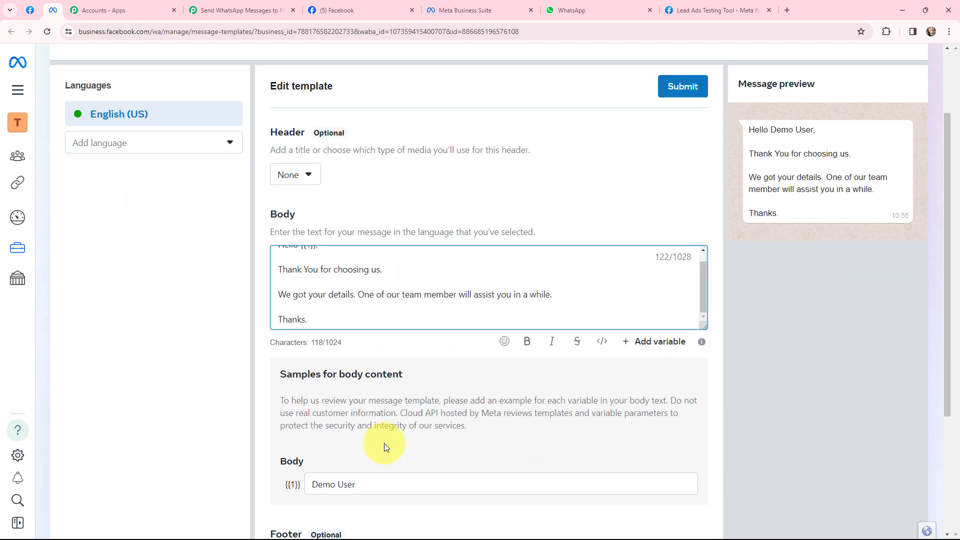
{"action": "scroll", "coordinate": [385, 450], "scroll_direction": "up", "scroll_amount": 4}
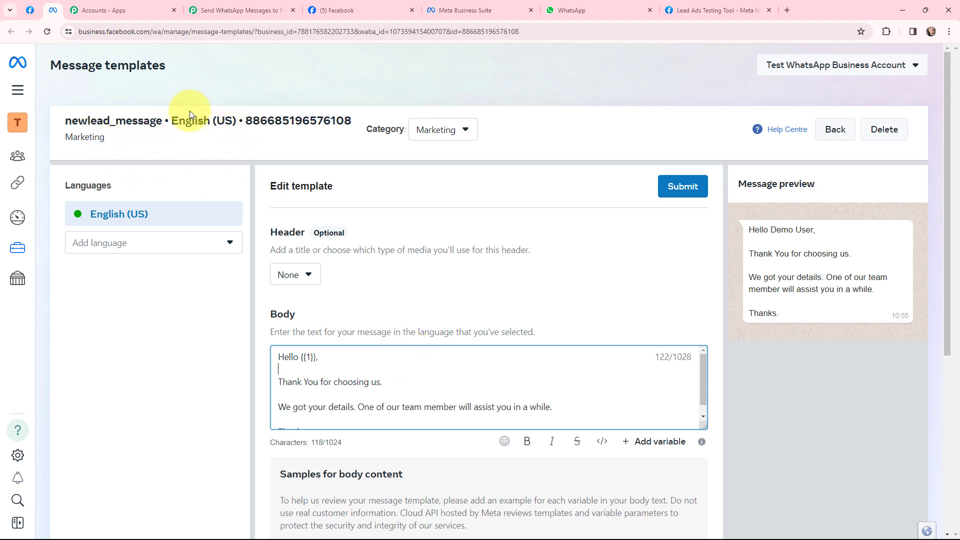
Switch to the Pabbly Connect workflow and choose newlead_message as the WhatsApp Cloud API action's template name.
{"action": "left_click", "coordinate": [228, 11]}
{"action": "left_click", "coordinate": [338, 316]}
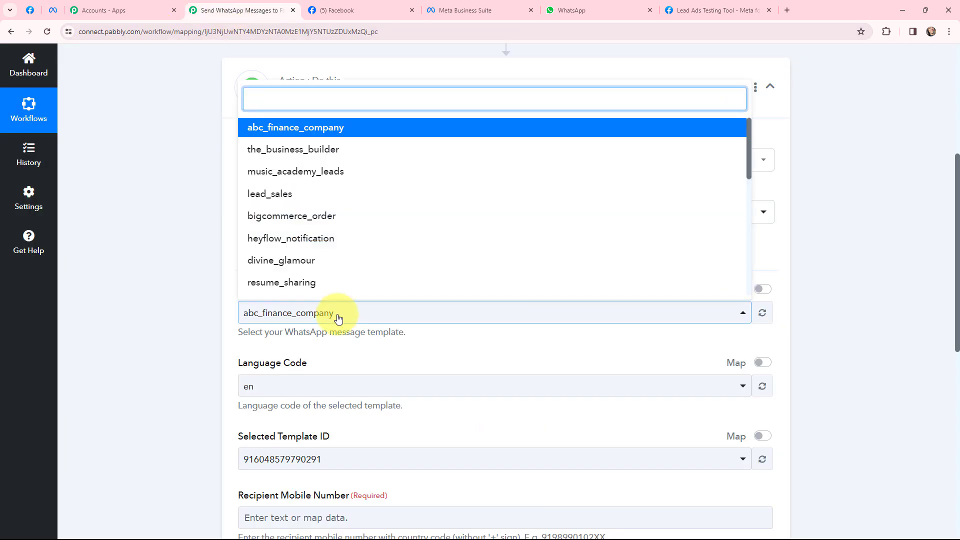
{"action": "type", "text": "new"}
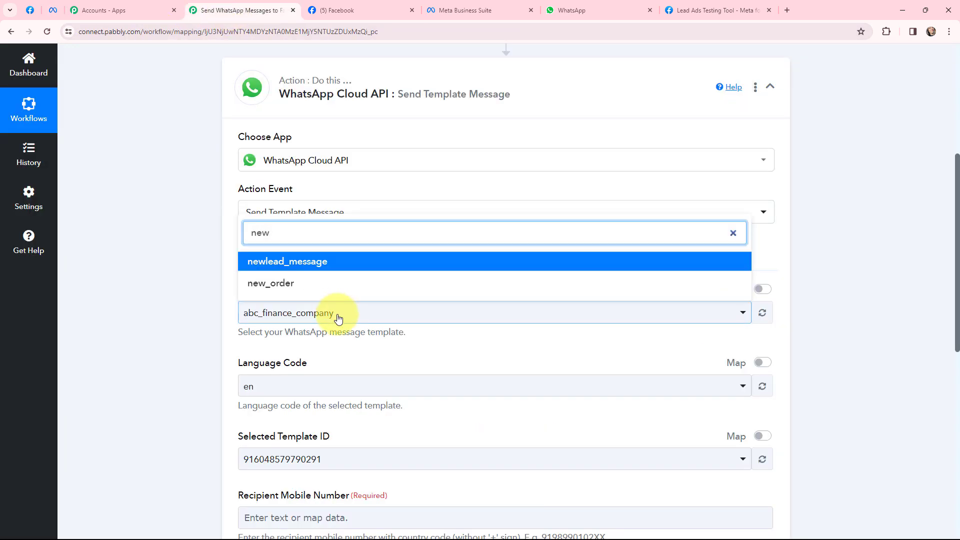
{"action": "left_click", "coordinate": [318, 262]}
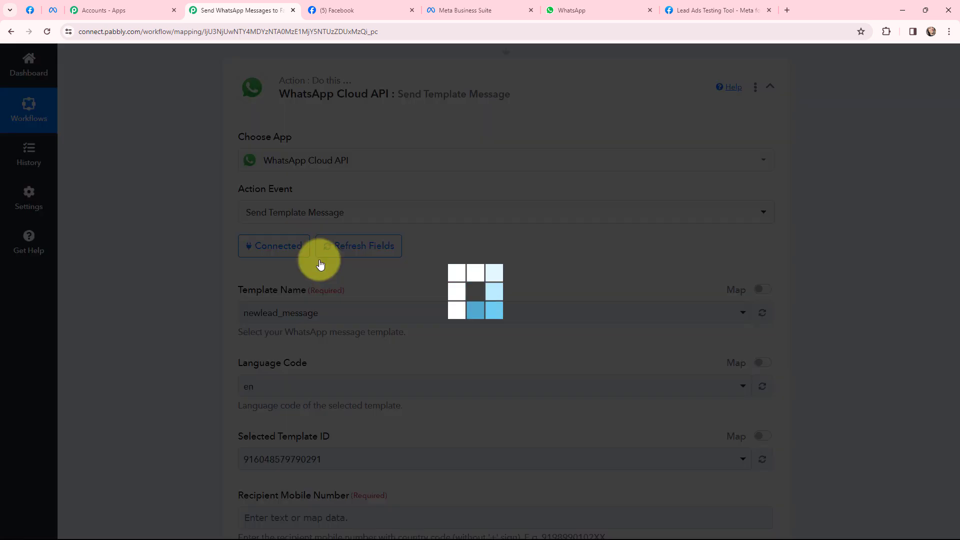
Map the Recipient Mobile Number to the Res4 Phone Number from the Facebook Lead Ads: New Lead (Instant) step.
{"action": "scroll", "coordinate": [243, 170], "scroll_direction": "down", "scroll_amount": 2}
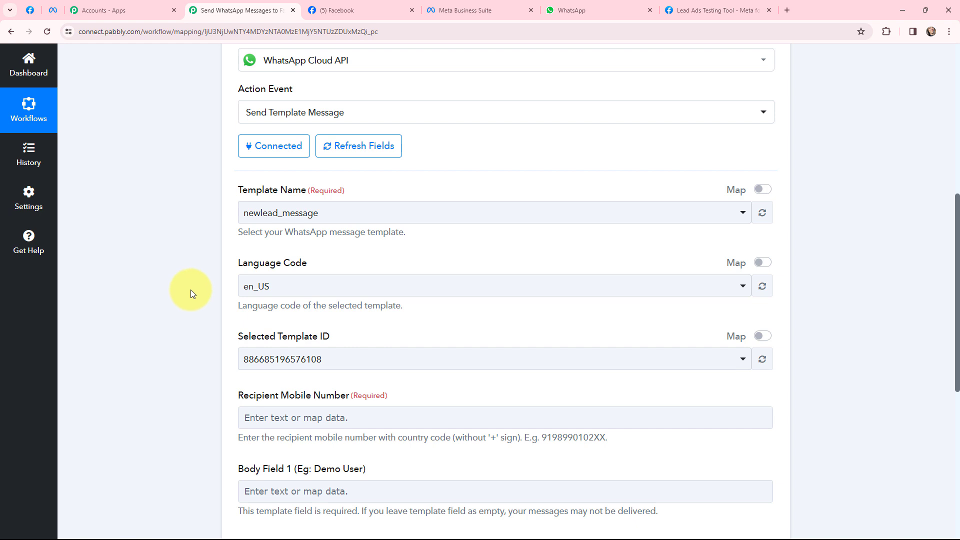
{"action": "scroll", "coordinate": [201, 262], "scroll_direction": "down", "scroll_amount": 3}
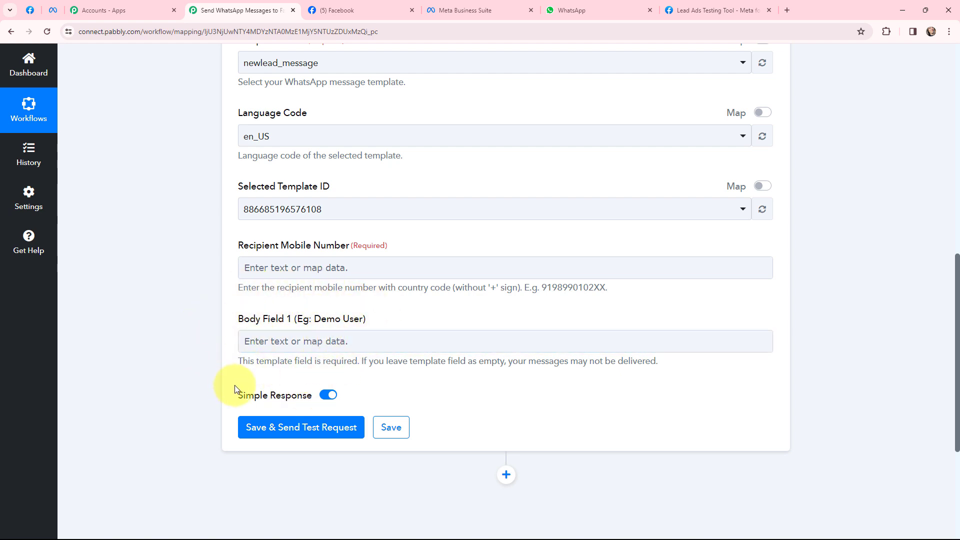
{"action": "left_click", "coordinate": [277, 266]}
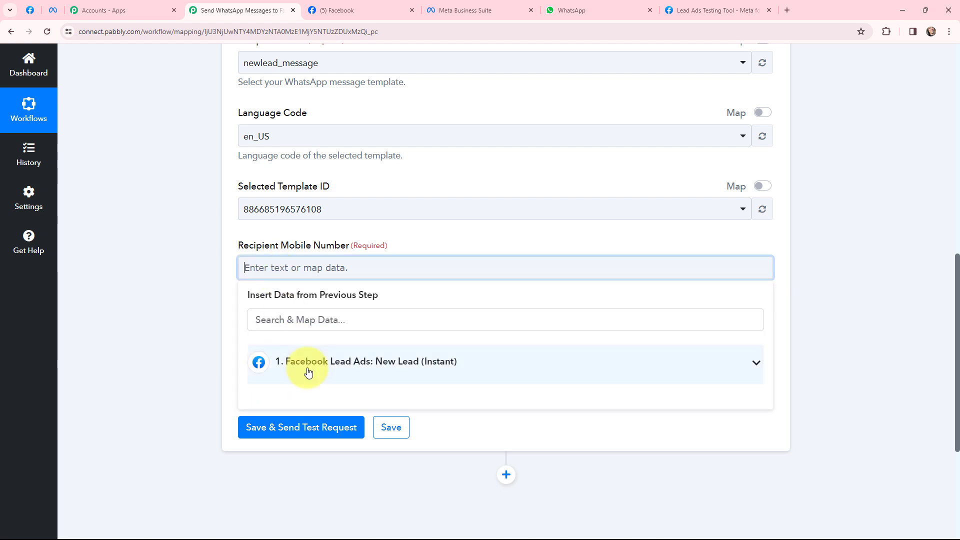
{"action": "left_click", "coordinate": [306, 368]}
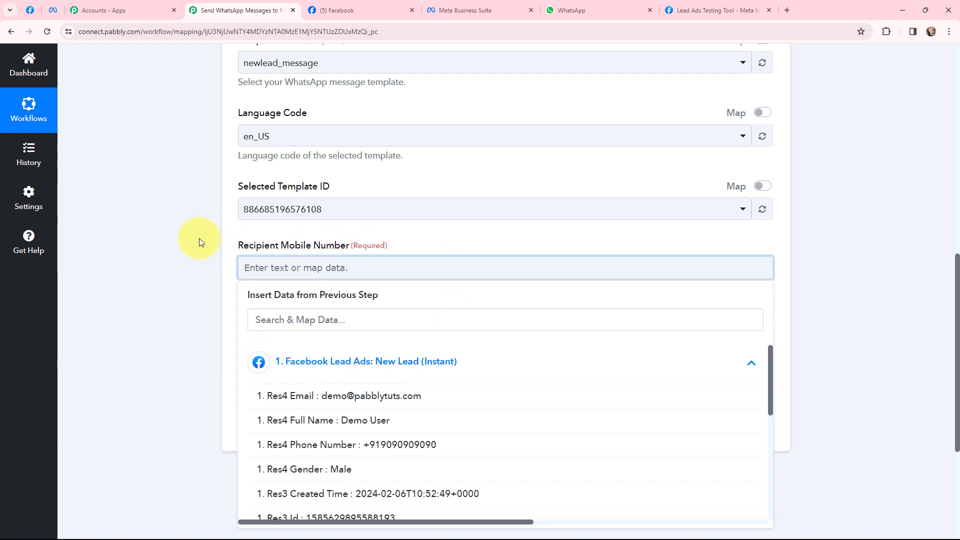
{"action": "scroll", "coordinate": [199, 242], "scroll_direction": "down", "scroll_amount": 2}
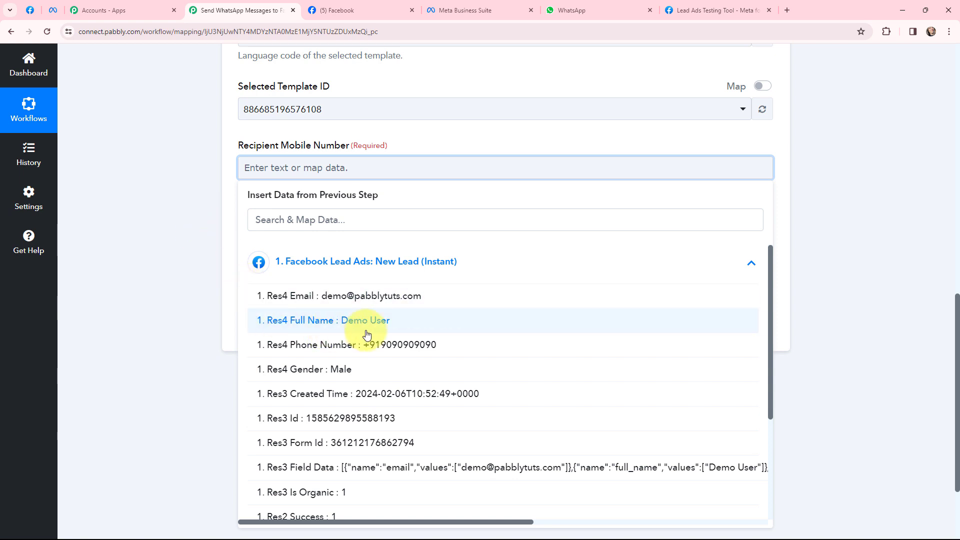
{"action": "left_click", "coordinate": [455, 346]}
{"action": "left_click", "coordinate": [188, 179]}
Map Body Field 1 to the Facebook lead's Res4 Full Name, save the action and send a test request.
{"action": "left_click", "coordinate": [296, 256]}
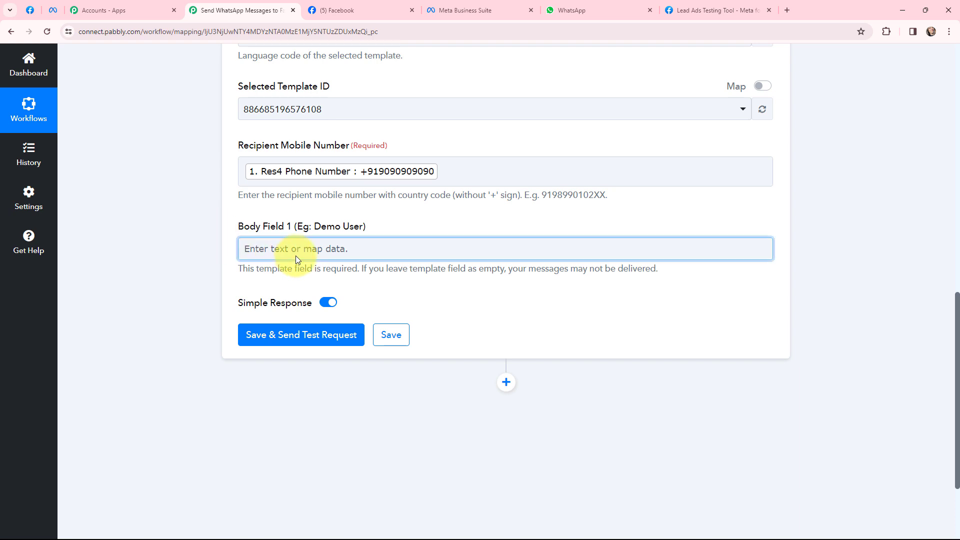
{"action": "left_click", "coordinate": [324, 342]}
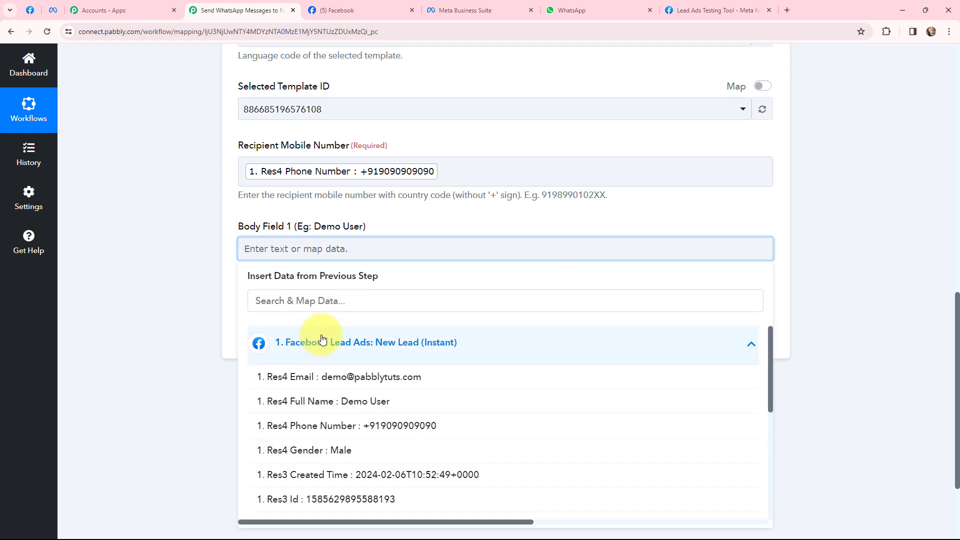
{"action": "left_click", "coordinate": [364, 402]}
{"action": "left_click", "coordinate": [207, 208]}
{"action": "scroll", "coordinate": [207, 208], "scroll_direction": "up", "scroll_amount": 1}
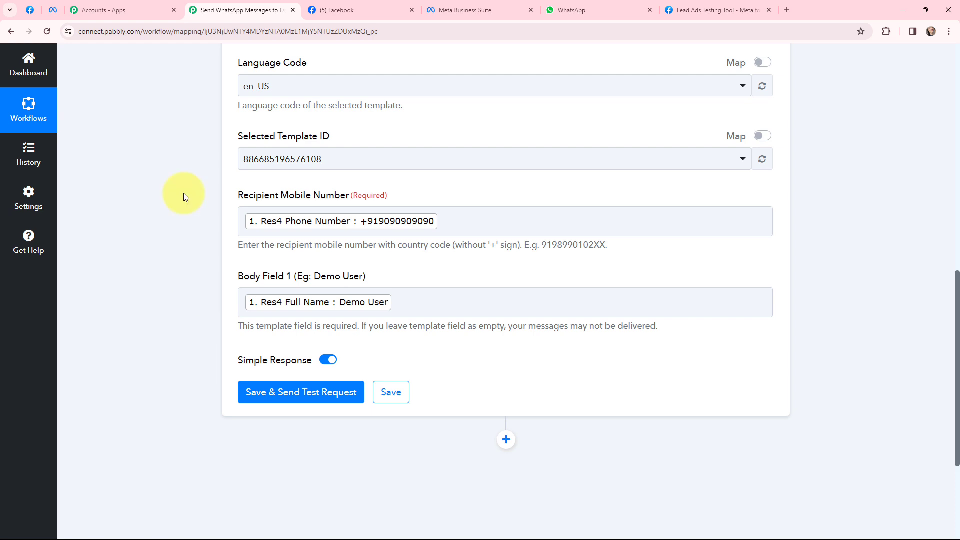
{"action": "left_click", "coordinate": [299, 392]}
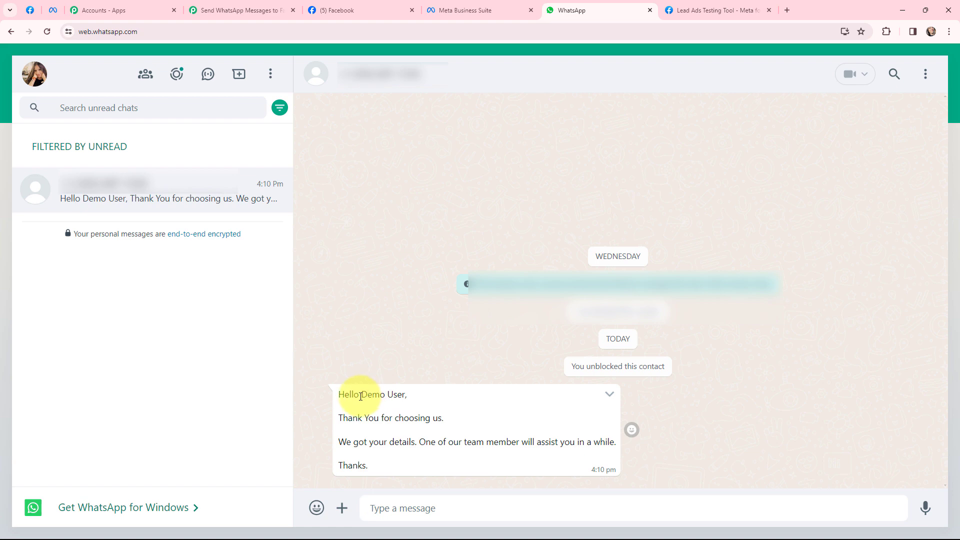
Examine the test message received in WhatsApp Web, including the name in its greeting and its closing line.
{"action": "left_click_drag", "start_coordinate": [359, 394], "coordinate": [410, 396]}
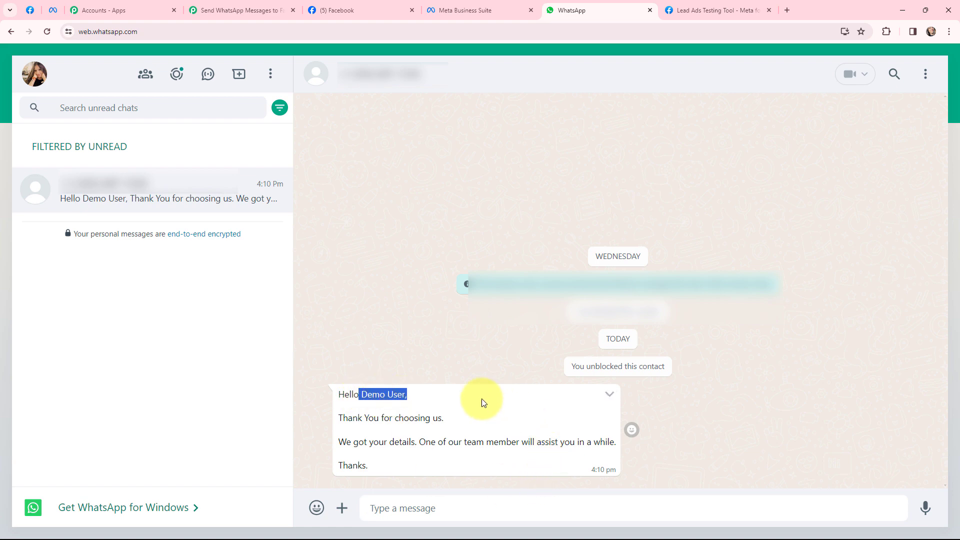
{"action": "left_click_drag", "start_coordinate": [368, 463], "coordinate": [331, 463]}
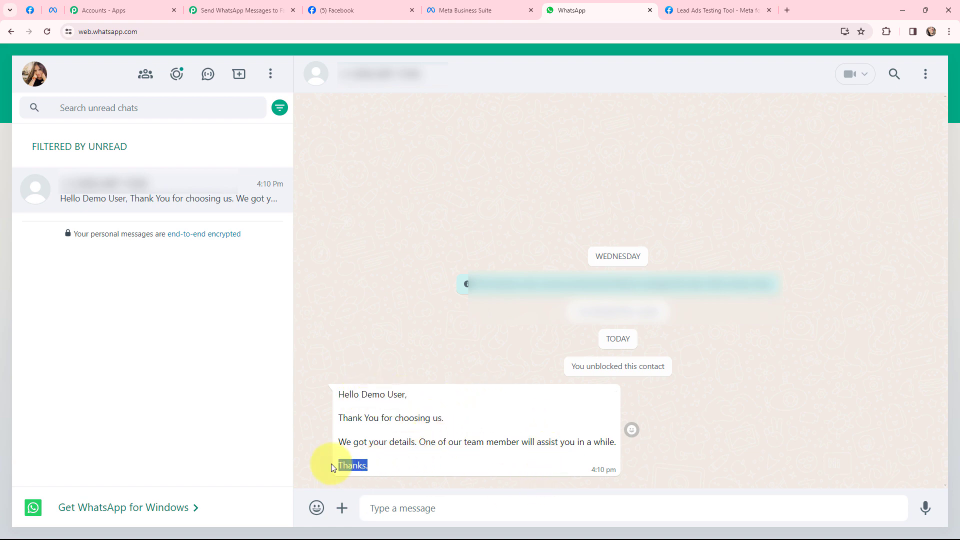
{"action": "left_click", "coordinate": [383, 384]}
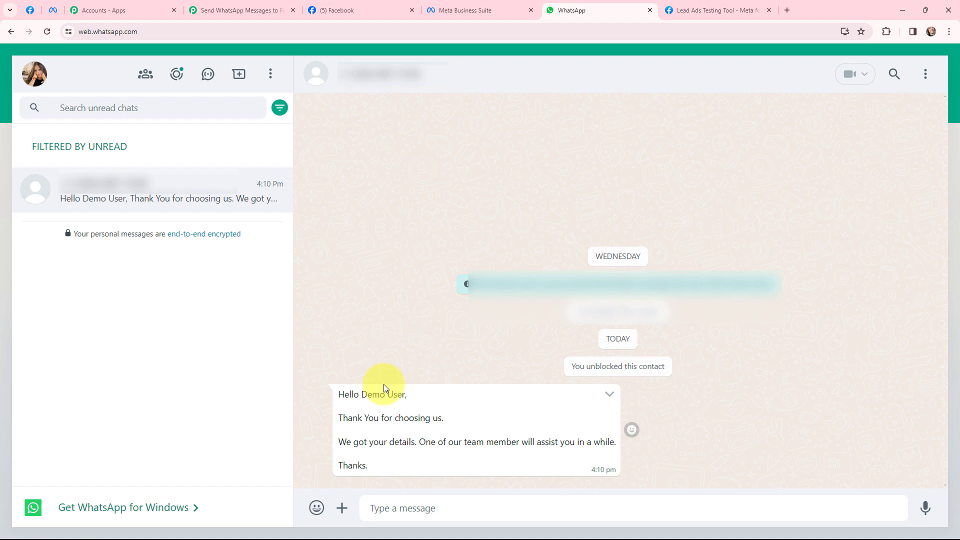